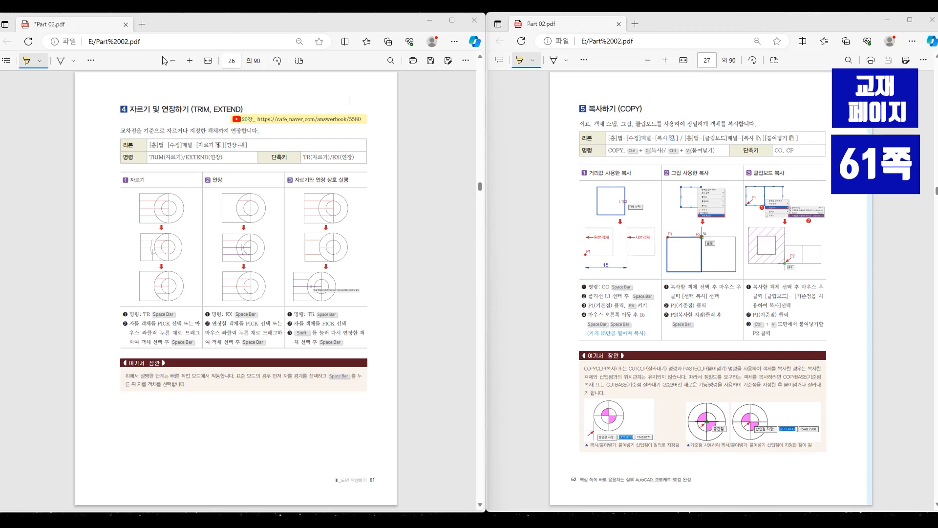
Highlight the Trim/Extend and Copy section headings, then the Trim/Extend ribbon commands, the mutual trim-and-extend heading and its Shift instruction
drag(130, 109, 182, 110)
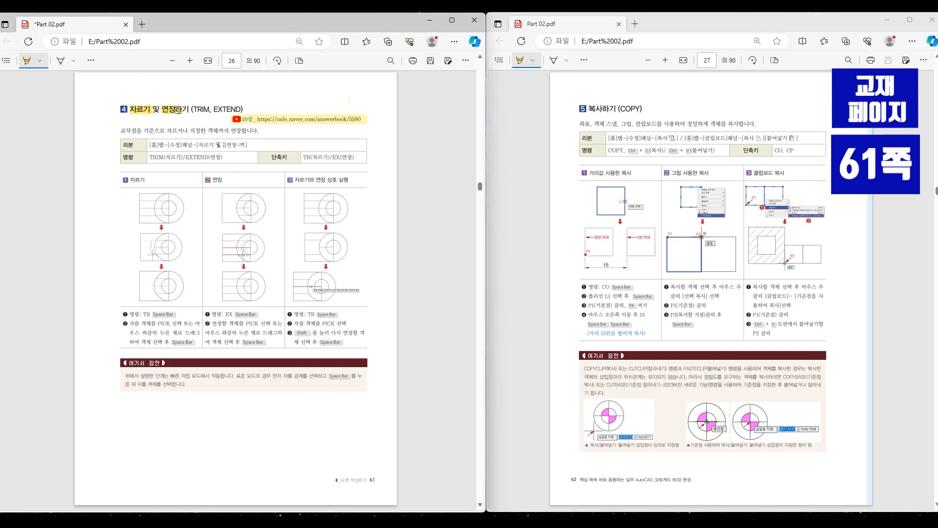
drag(589, 108, 645, 114)
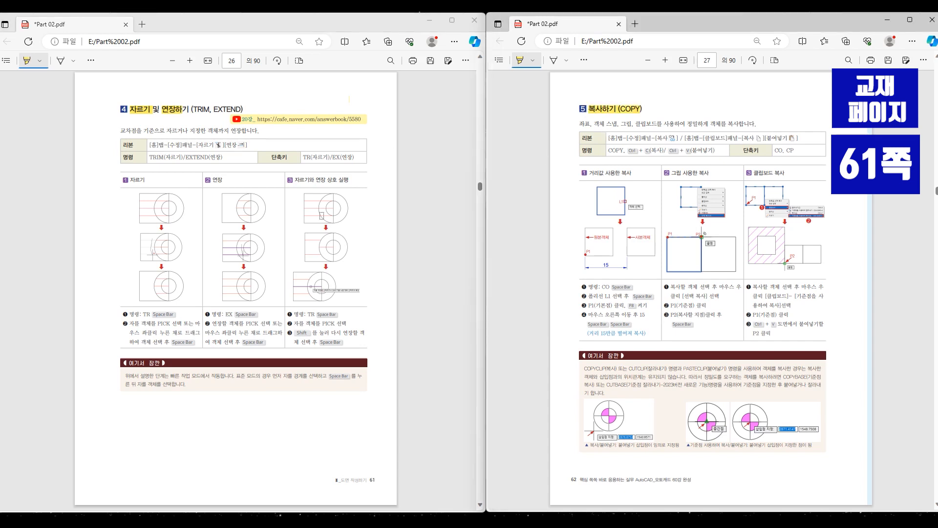
mouse_move(197, 144)
mouse_down()
mouse_move(221, 145)
mouse_move(225, 162)
mouse_move(242, 148)
mouse_up()
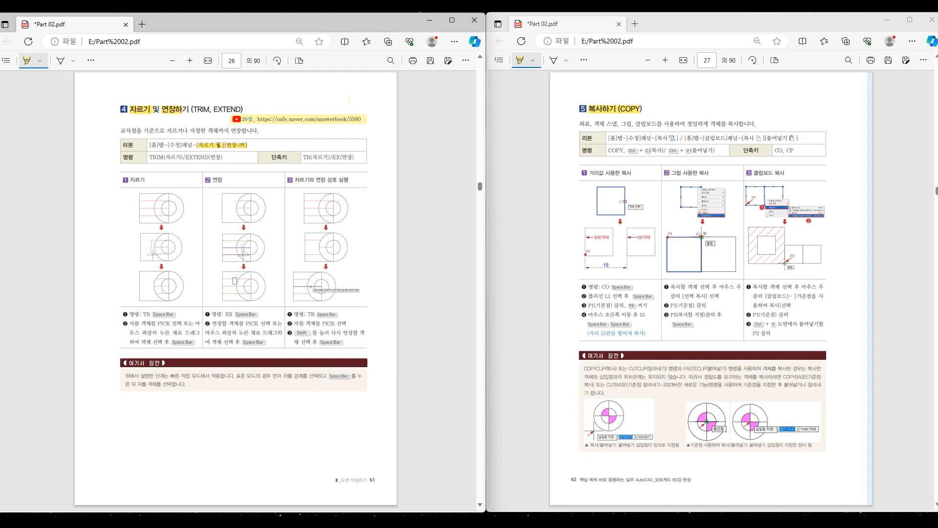
drag(320, 181, 350, 180)
drag(295, 333, 353, 333)
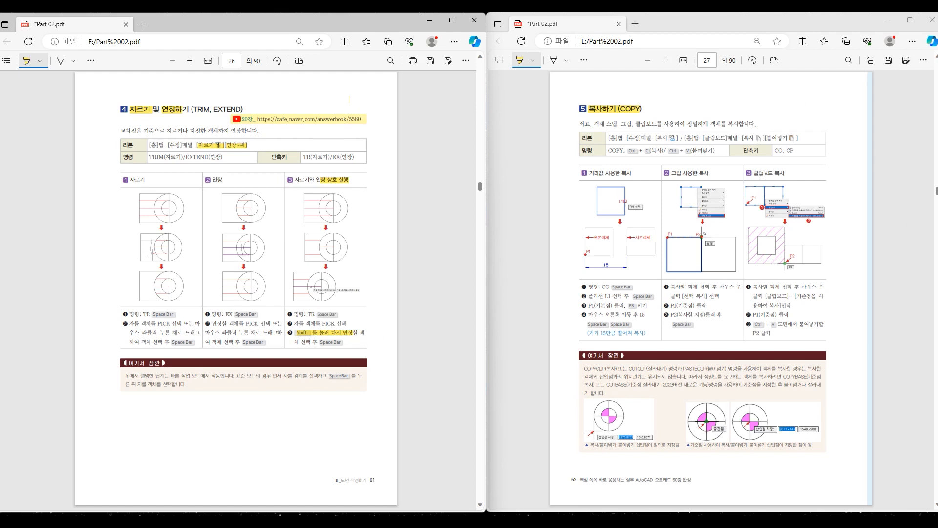
Highlight the Copy section's ribbon paths, its copy and paste command entries, and its CO, CP shortcuts
drag(657, 137, 684, 139)
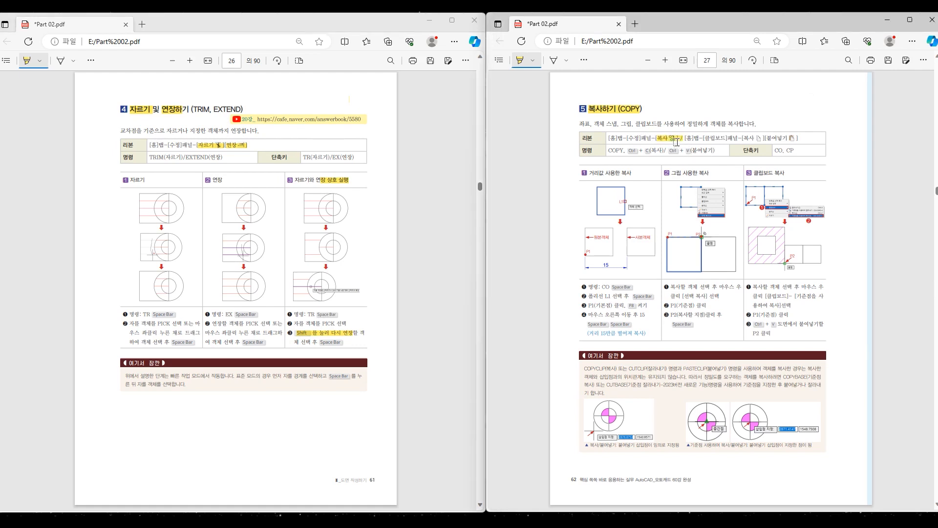
drag(703, 139, 738, 139)
drag(628, 151, 713, 156)
drag(772, 150, 794, 151)
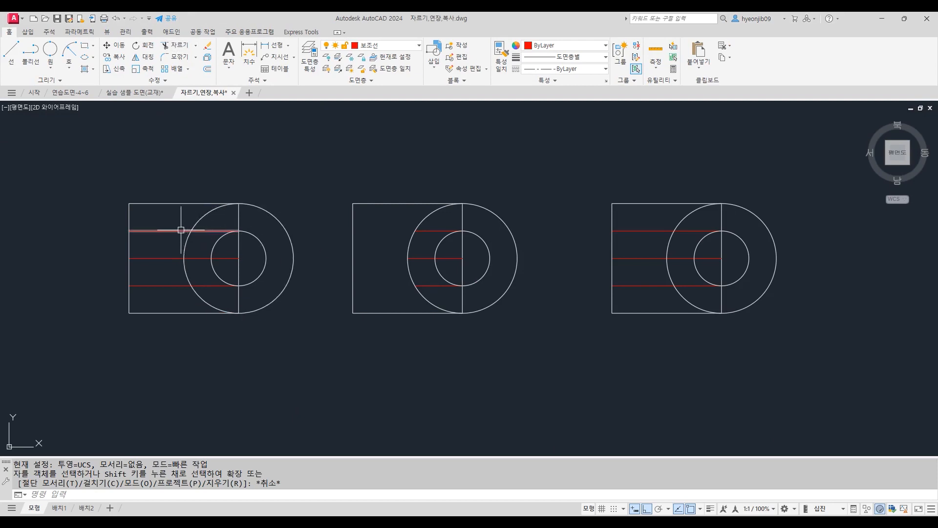
Trim the red lines of the first figure outside the inner circle, along with the crossed lower piece of the outer circle
text(TR)
key(Return)
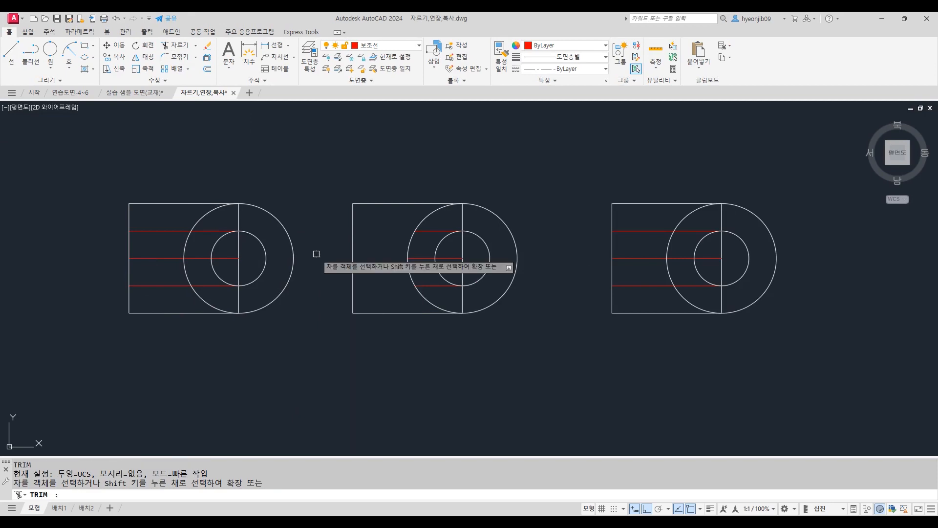
click(163, 229)
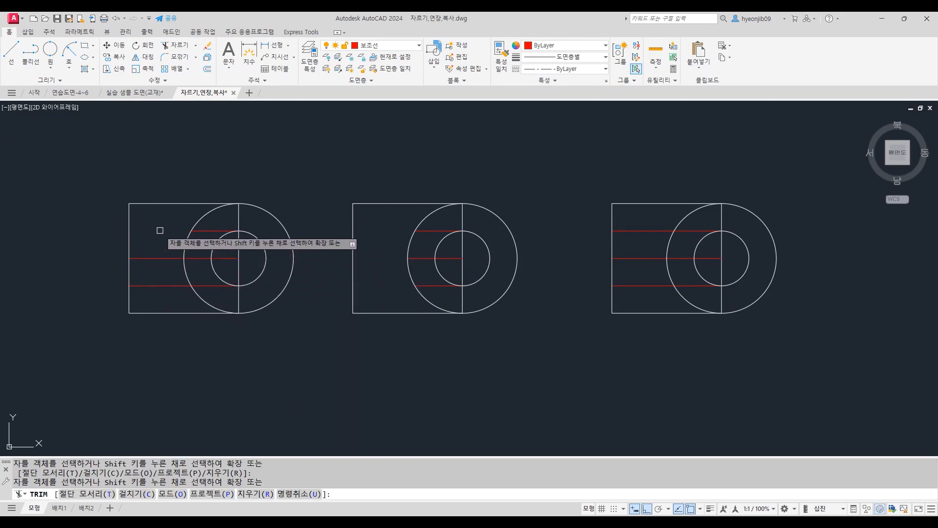
mouse_move(166, 224)
mouse_down()
mouse_move(165, 298)
mouse_move(186, 305)
mouse_move(223, 221)
mouse_up()
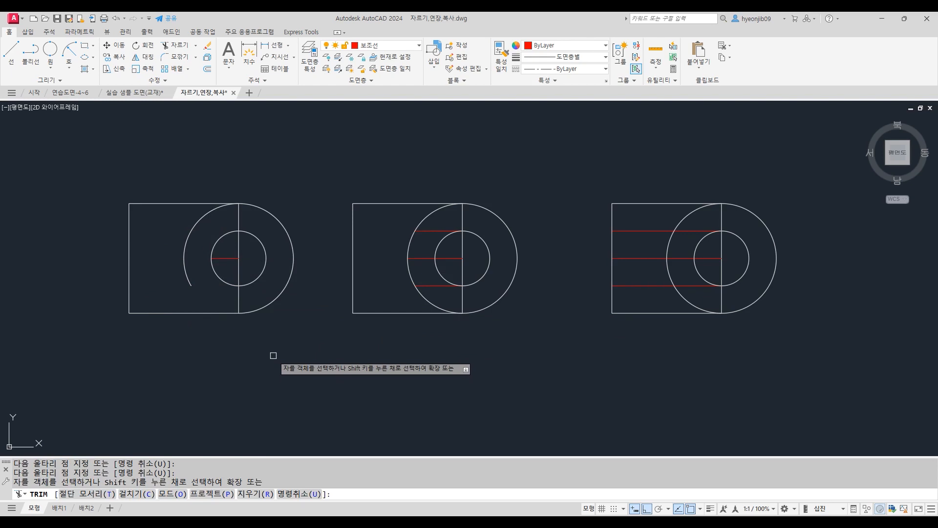
key(Return)
text(ex)
key(Return)
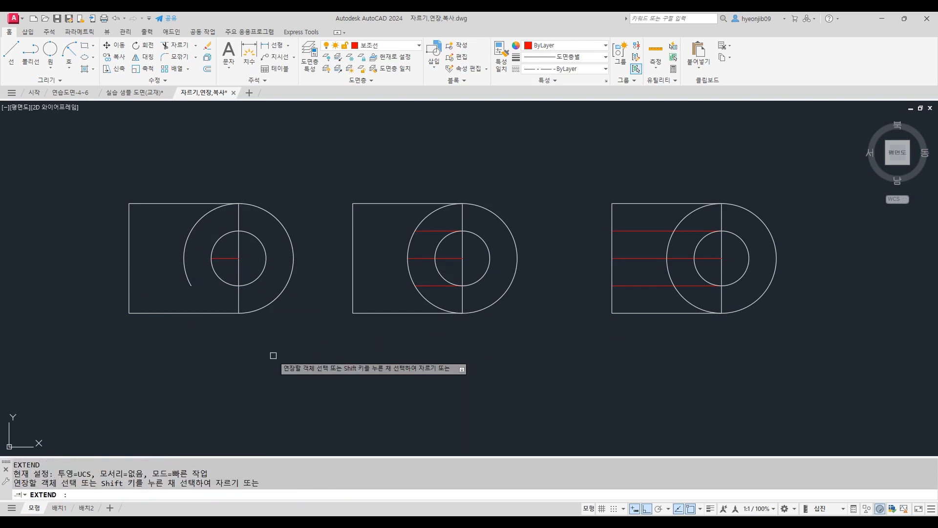
key(Escape)
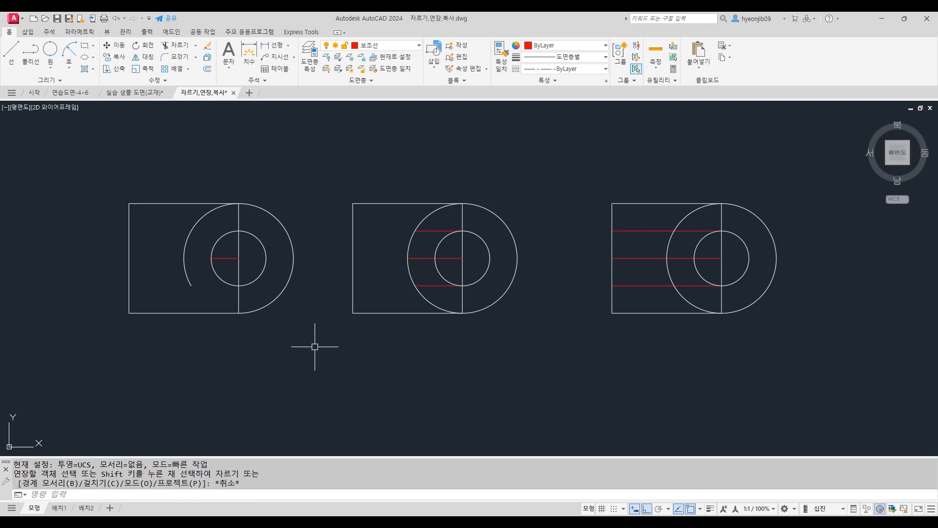
Extend the three red lines of the middle figure to its left vertical edge
click(196, 46)
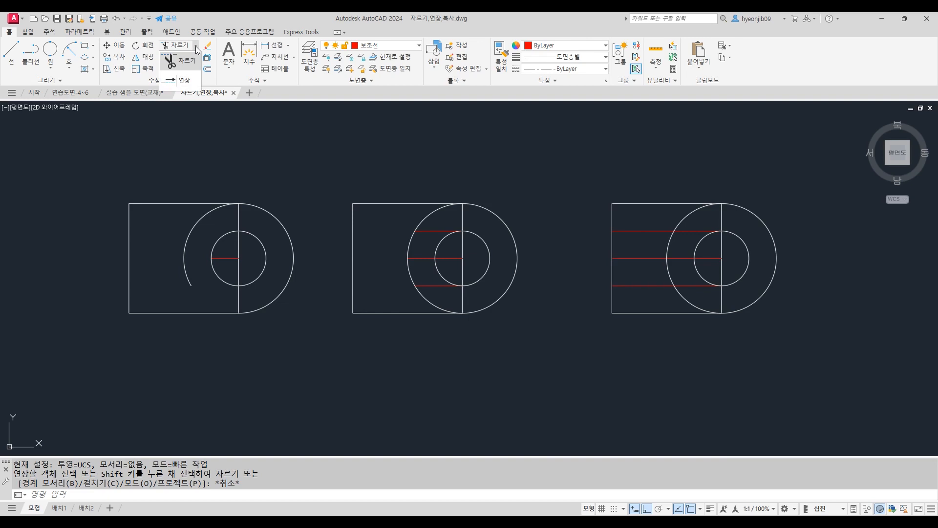
click(185, 80)
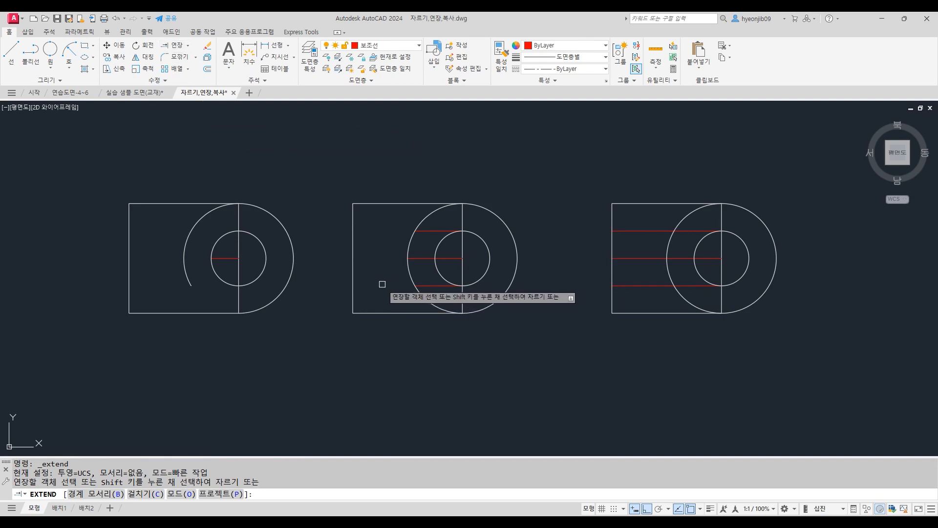
click(424, 232)
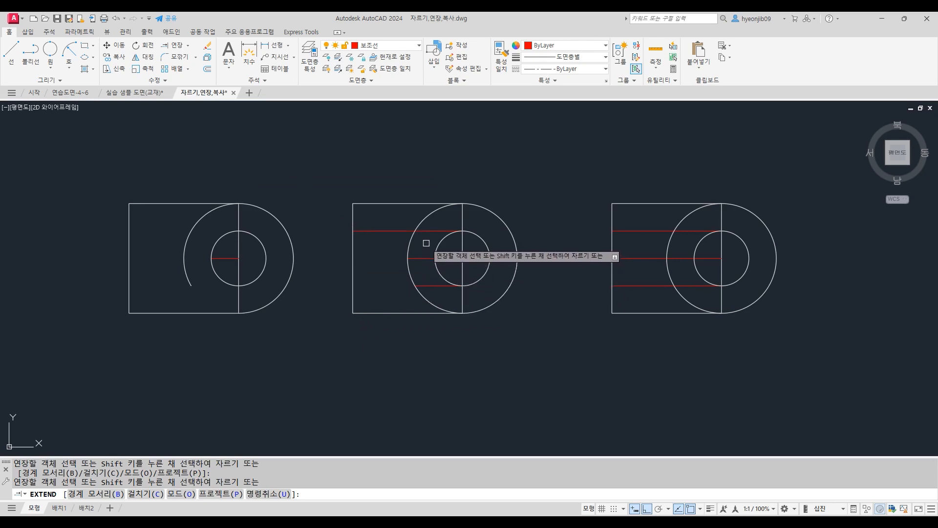
mouse_move(425, 242)
mouse_down()
mouse_move(420, 274)
mouse_move(435, 315)
mouse_up()
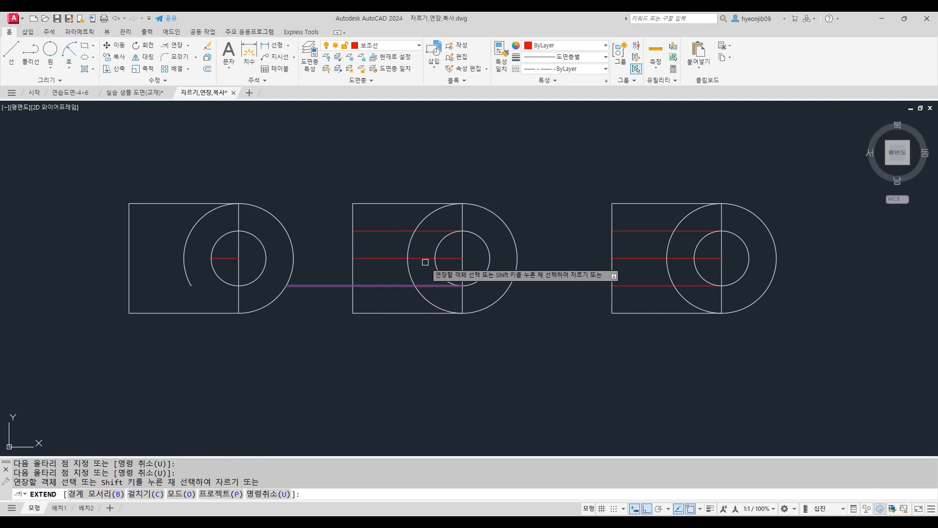
Extend the middle figure's red lines rightward to the outer circle and cut the upper two back to that circle's left arc within Extend
drag(428, 248, 437, 295)
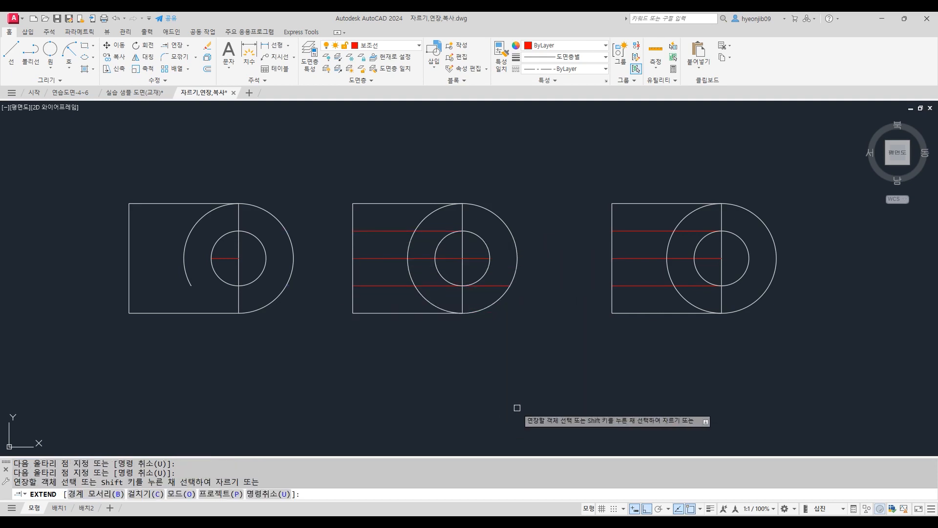
click(489, 257)
click(439, 231)
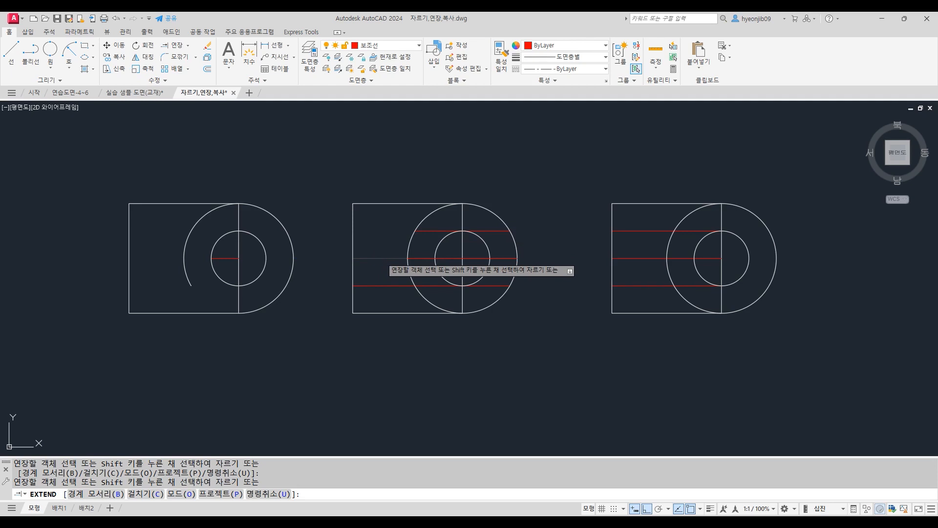
key(Return)
Trim the middle figure's lowest red line outside the outer circle and extend it back to the left edge within the same Trim command
click(187, 45)
click(181, 58)
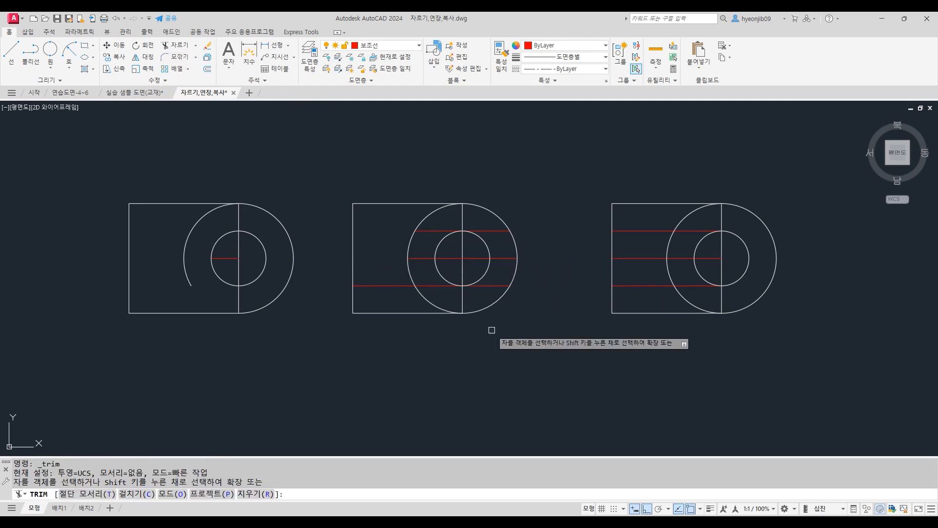
click(379, 285)
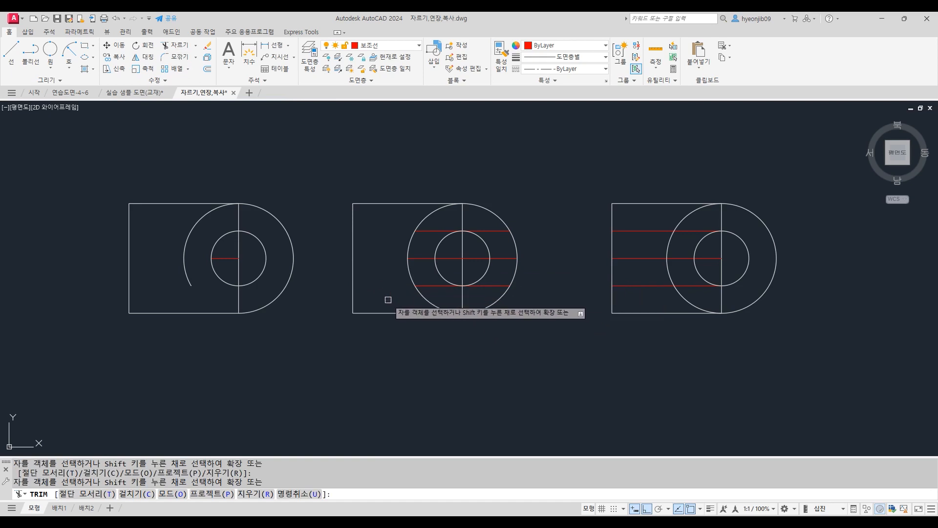
shift+click(430, 287)
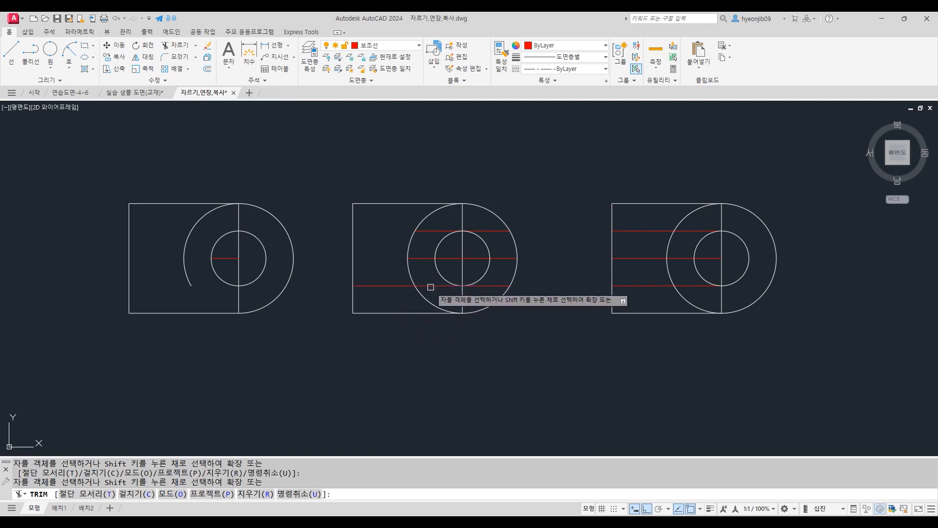
key(Return)
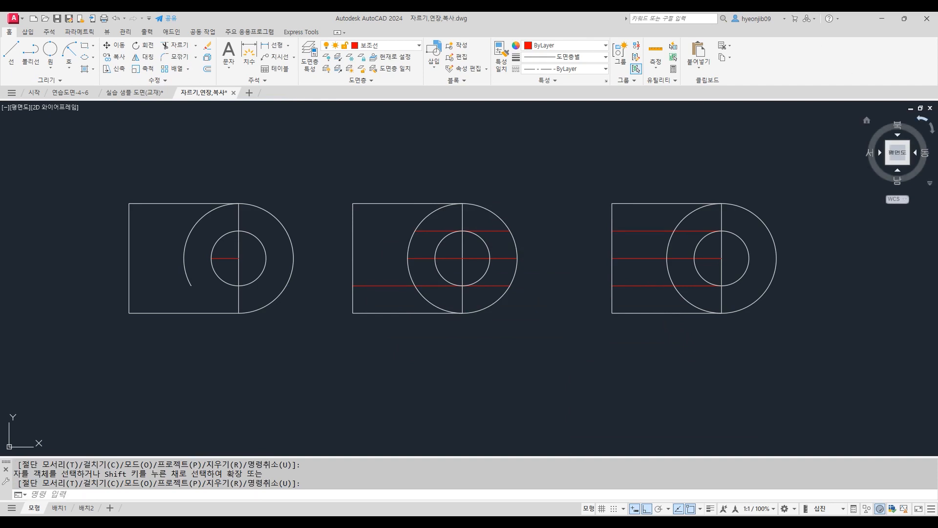
Switch to the Part 02.pdf textbook and highlight the note's text on quick mode and on selecting boundaries first in standard mode
key(alt+Tab)
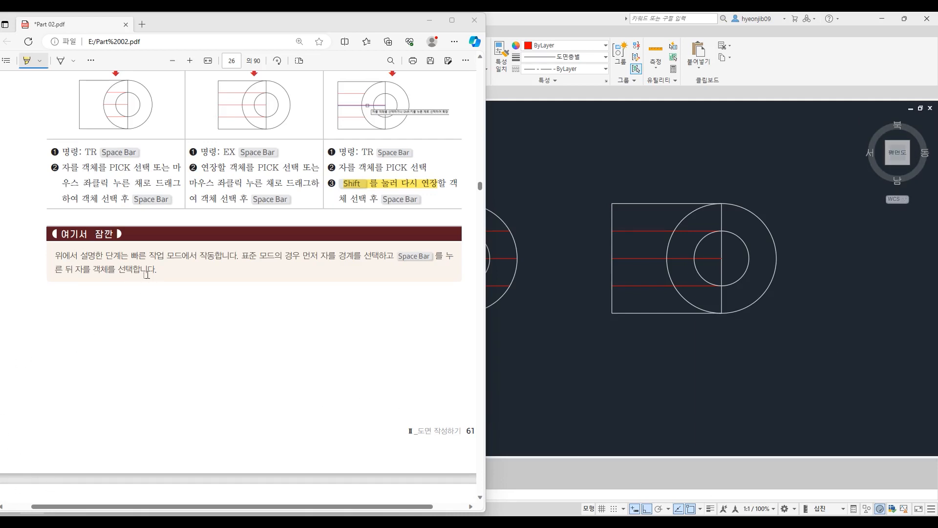
drag(130, 257, 214, 254)
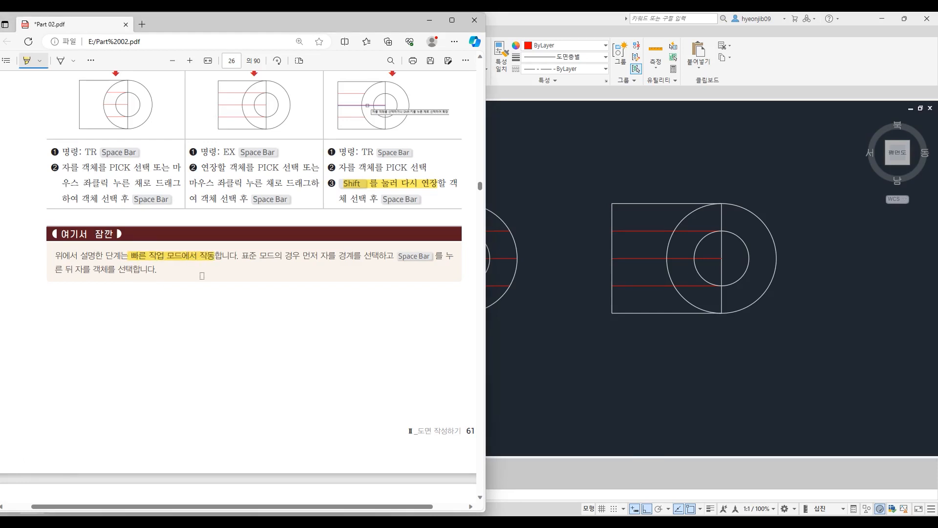
mouse_move(242, 255)
mouse_down()
mouse_move(447, 259)
mouse_move(155, 270)
mouse_move(182, 273)
mouse_up()
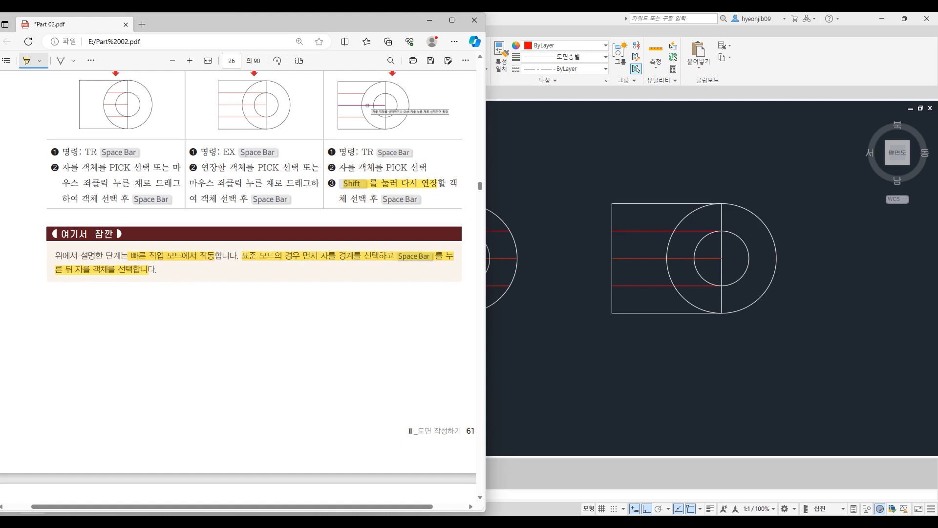
Switch back to AutoCAD and set the Extend command's mode to Standard (표준)
key(alt+Tab)
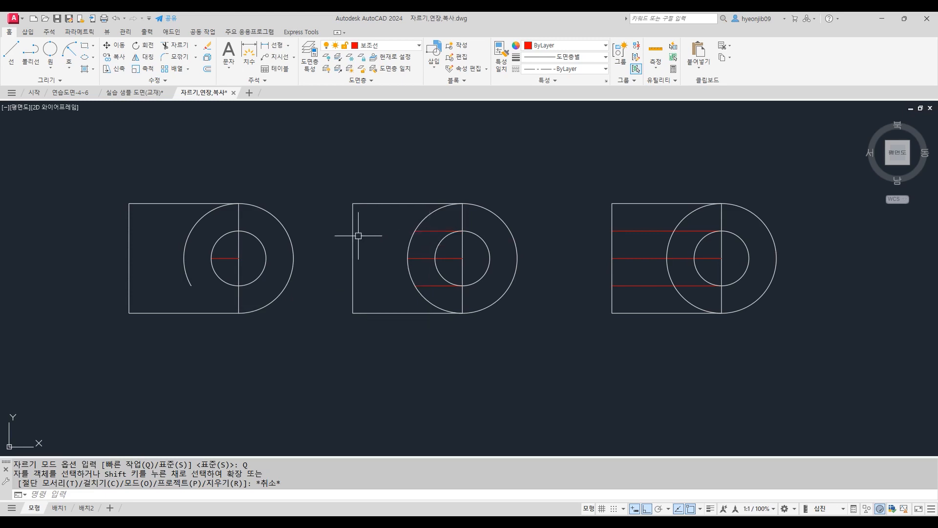
text(ex)
key(Return)
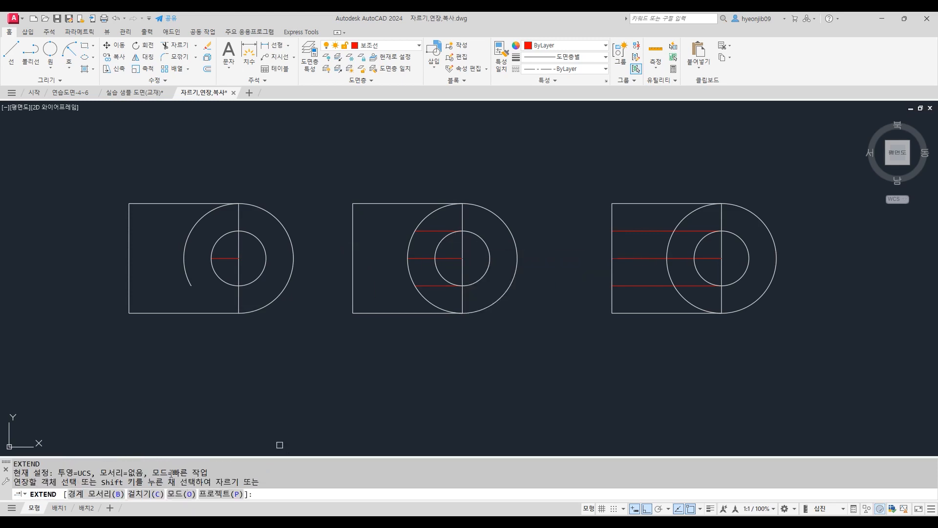
click(186, 497)
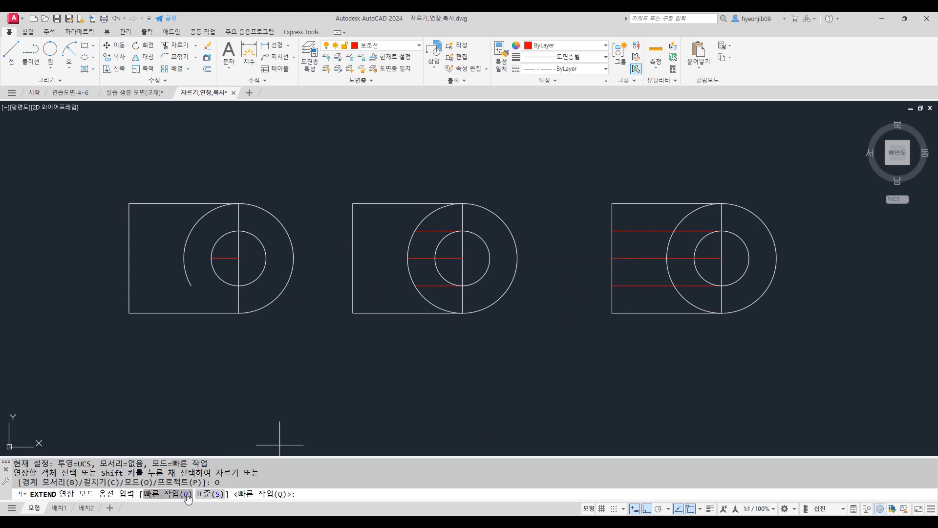
text(s)
key(Return)
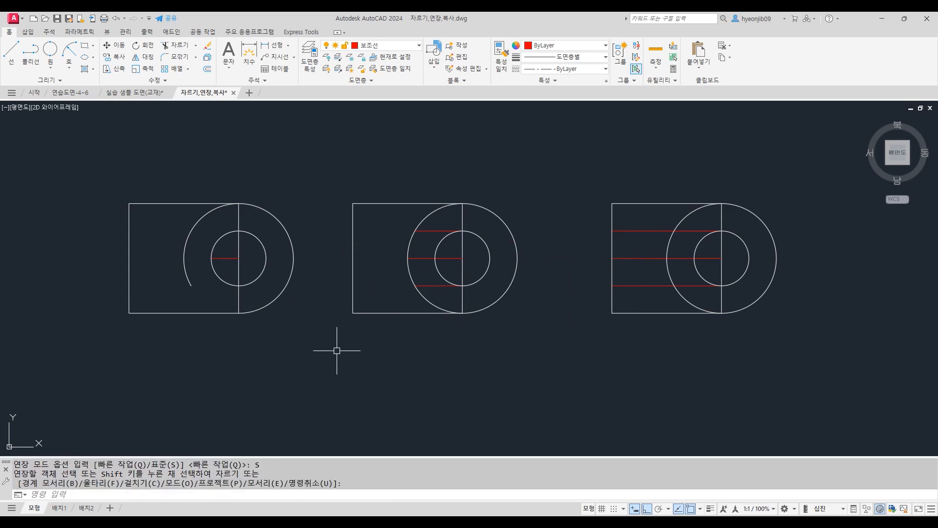
Extend the middle figure's three red lines to its left vertical edge, using that edge as the selected boundary
key(space)
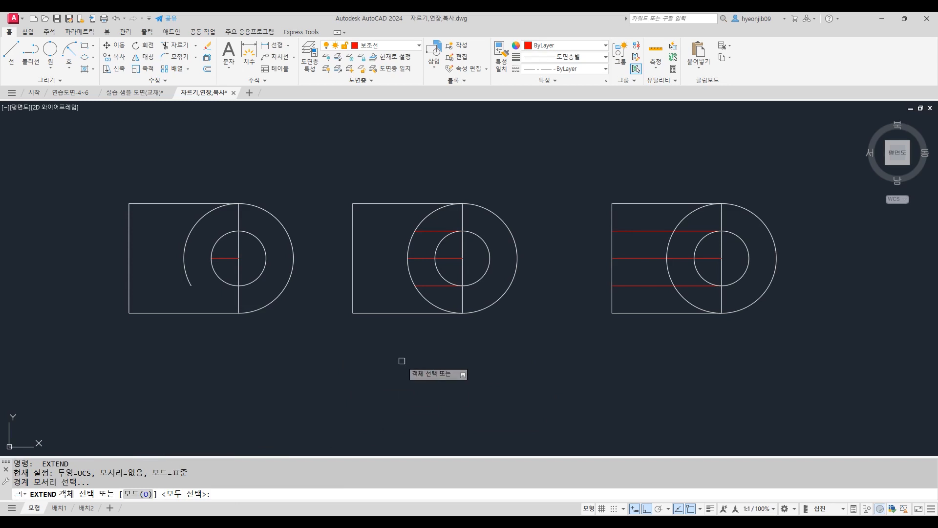
click(355, 251)
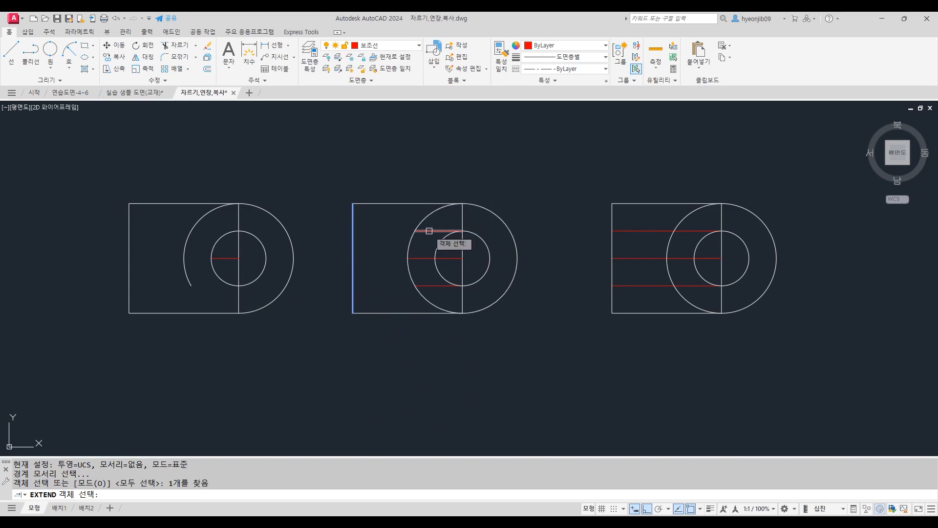
key(Return)
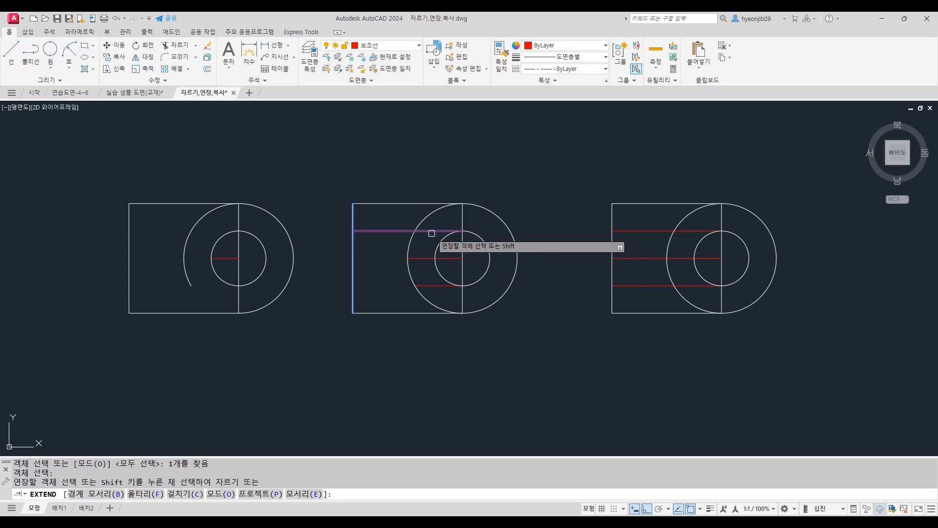
click(432, 229)
click(421, 256)
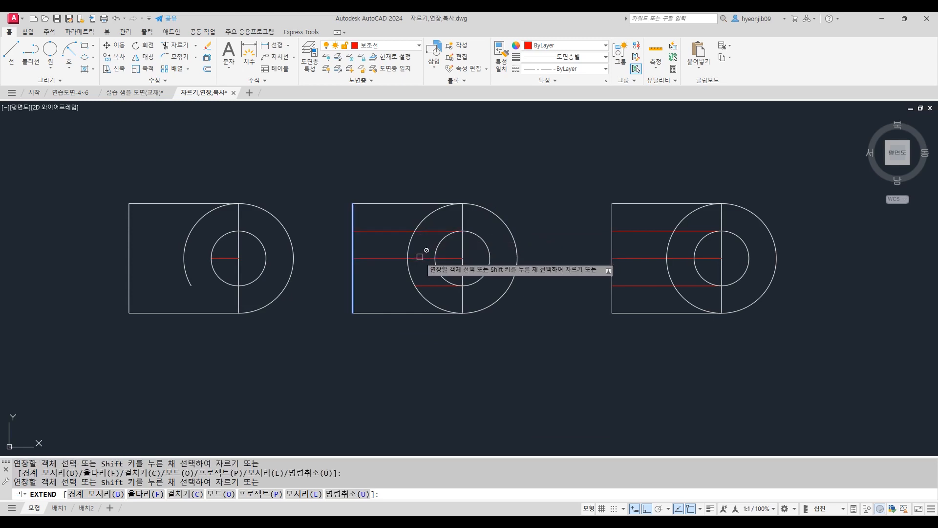
click(426, 286)
key(Return)
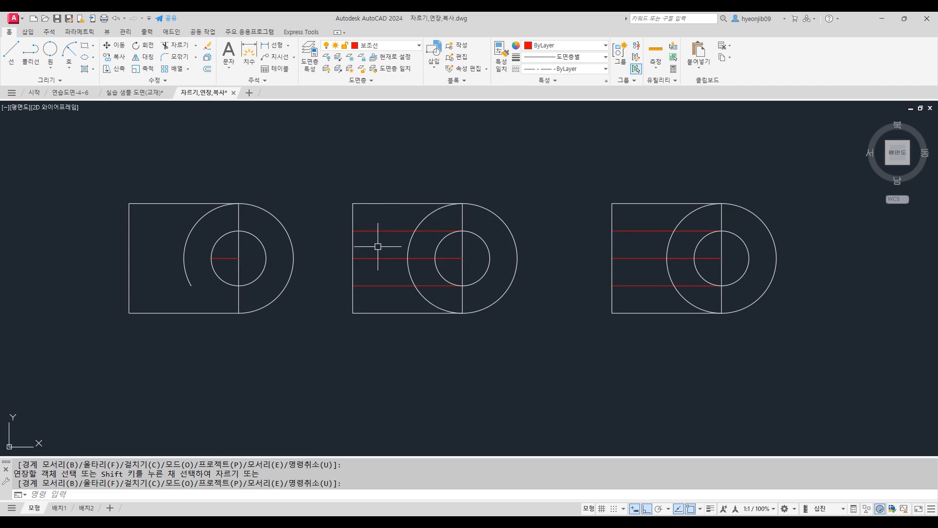
Set the Extend command's mode to Quick (빠른 작업) and extend the left figure's short red line to its left vertical edge
key(space)
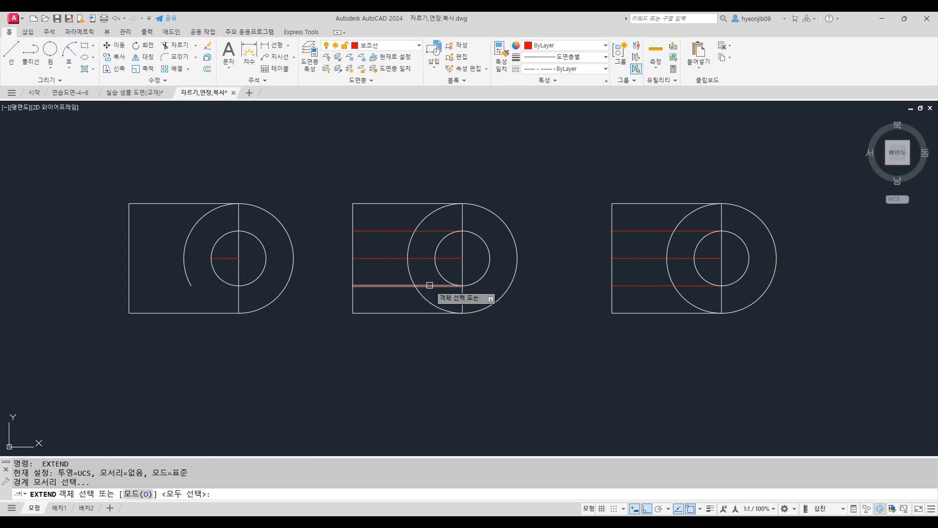
click(138, 493)
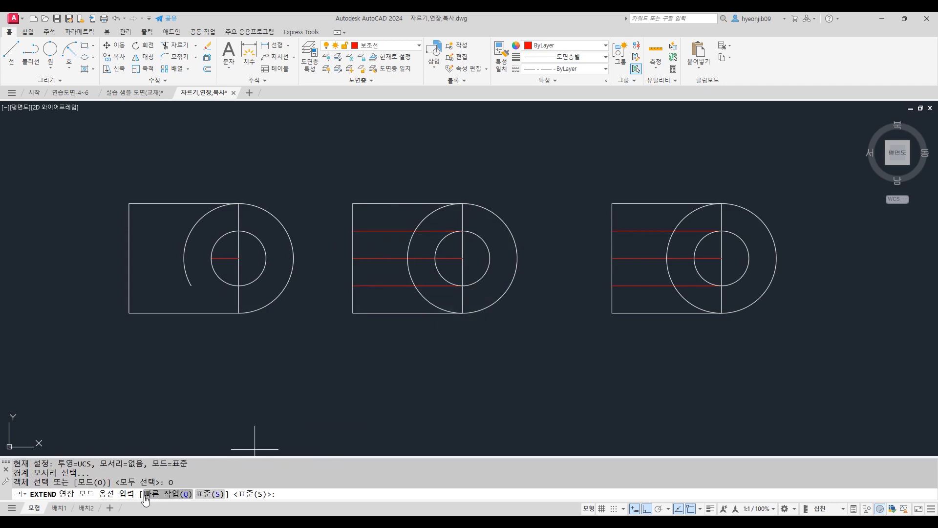
click(164, 493)
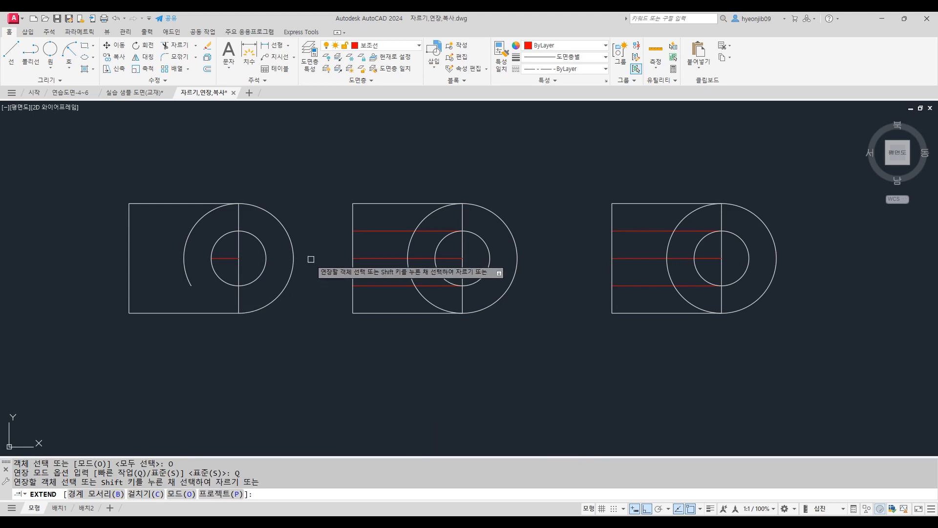
click(221, 259)
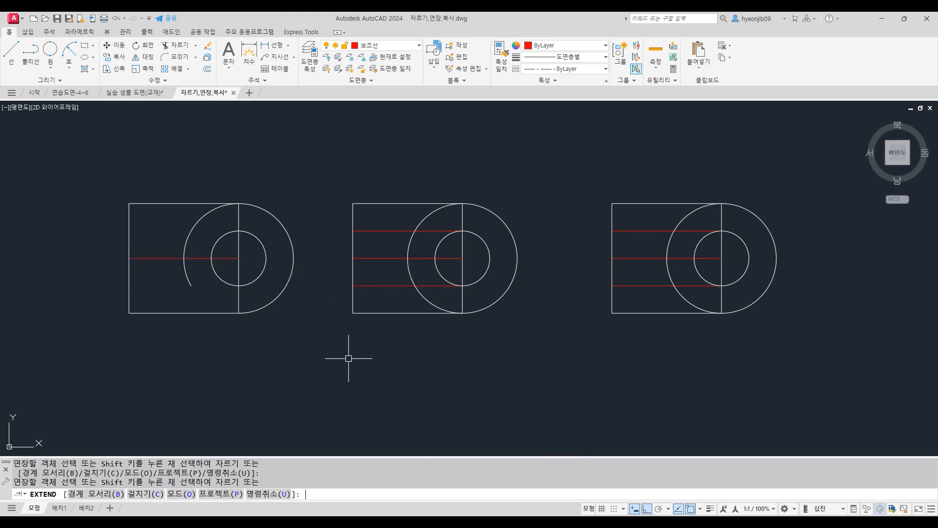
key(Return)
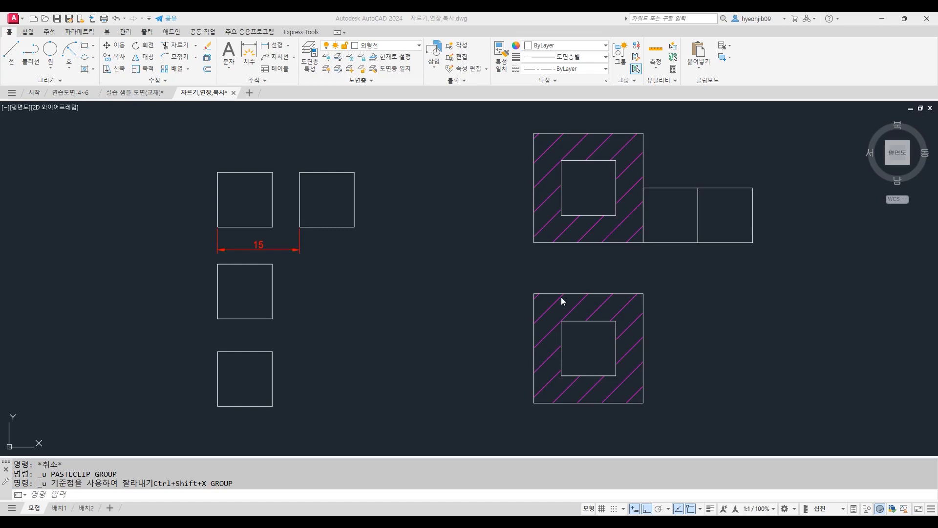
Copy the middle-row square four times in a row to its right, edge to edge, using its lower-left corner as base point
click(296, 299)
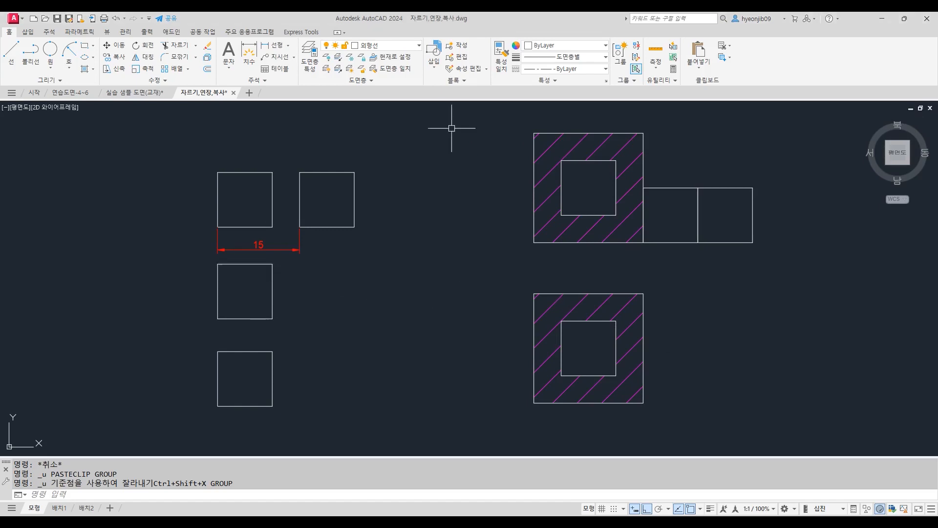
text(c)
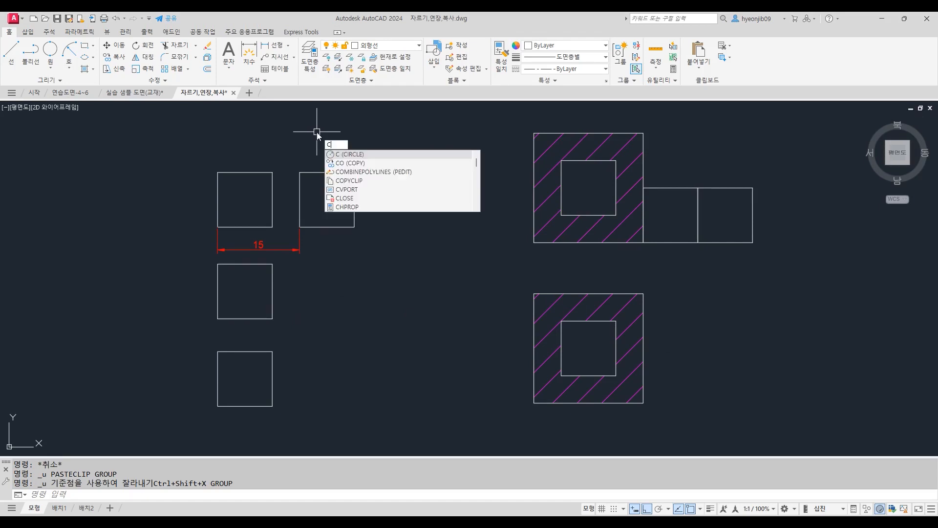
key(Return)
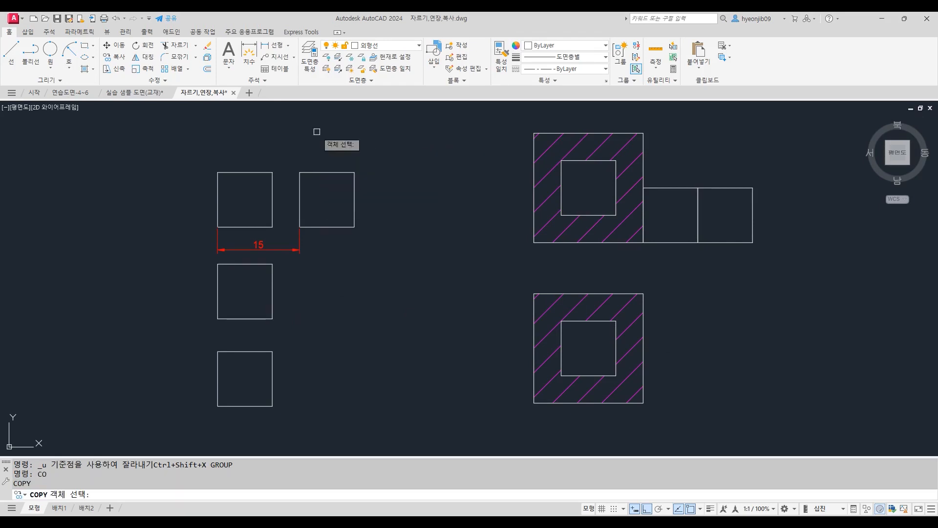
click(257, 264)
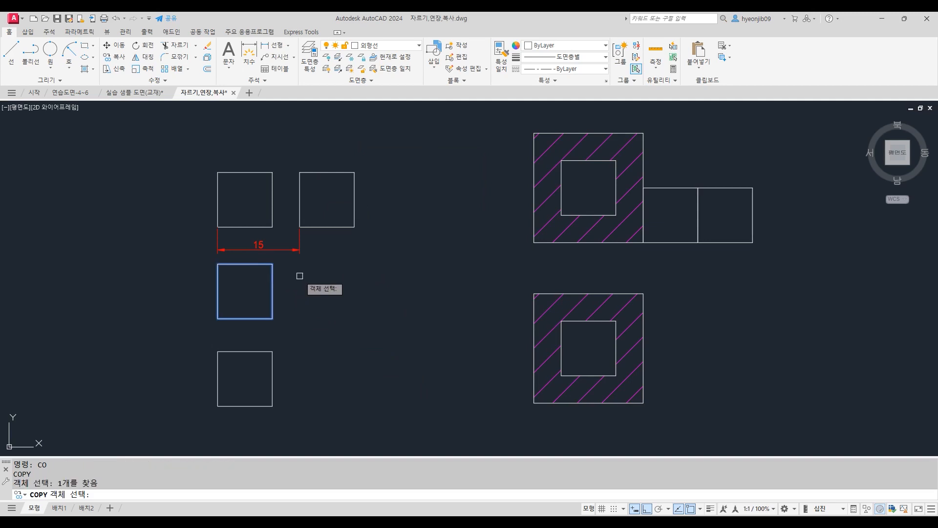
key(Return)
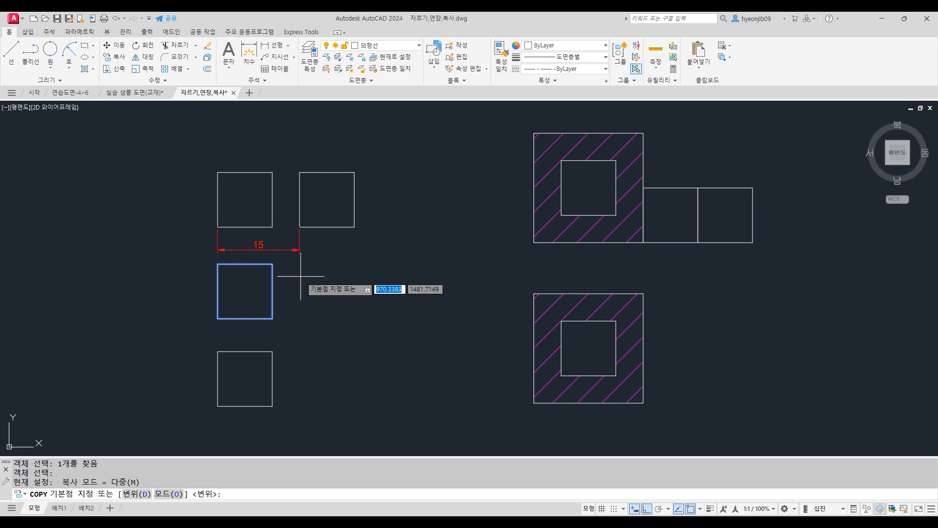
click(218, 318)
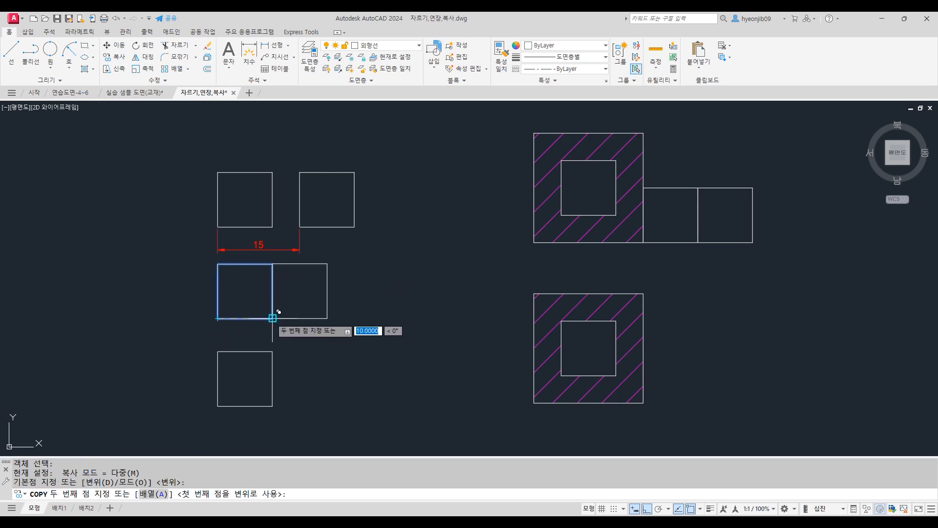
click(272, 318)
click(327, 317)
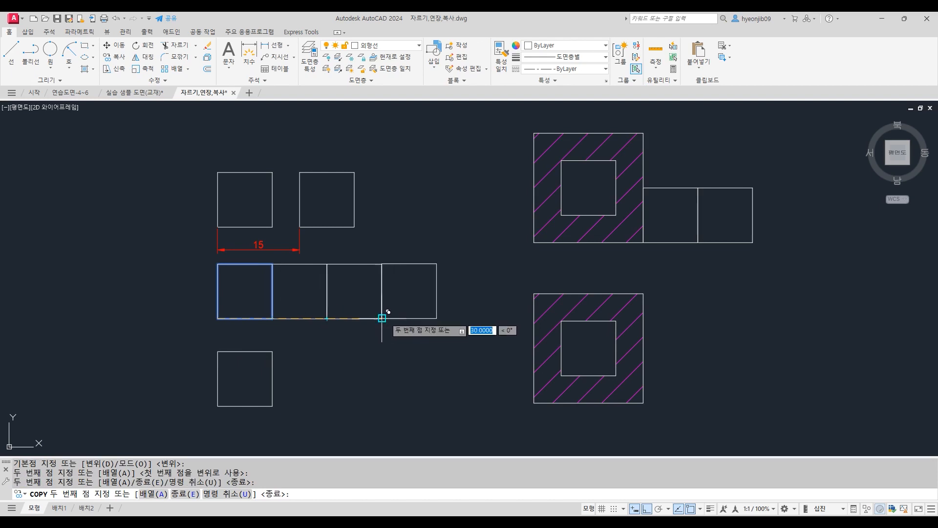
click(382, 318)
click(437, 318)
key(Return)
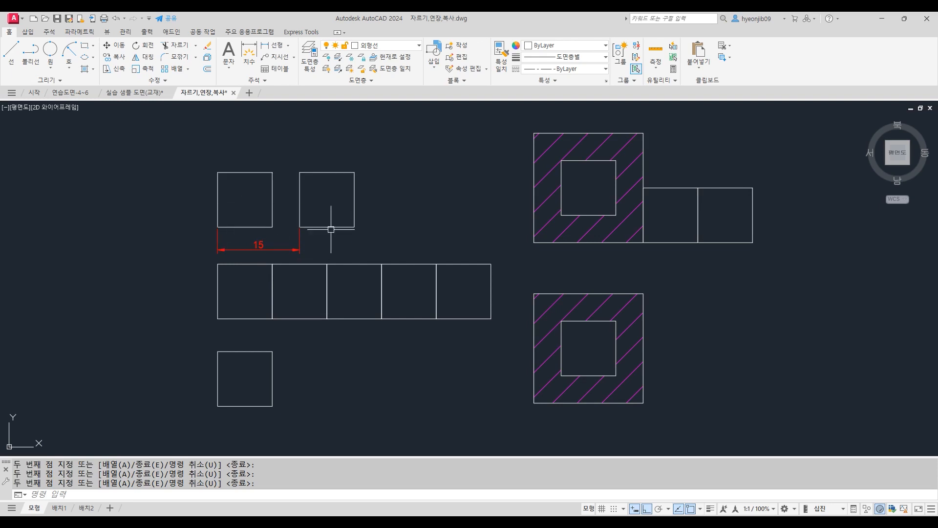
Copy the second square of the upper row 15 units to the right from its lower-left corner
text(o)
key(Return)
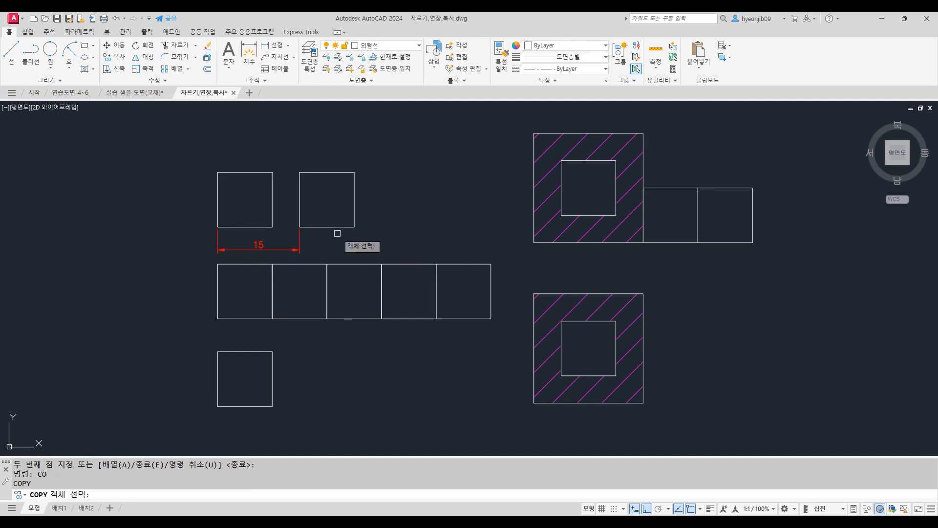
click(331, 227)
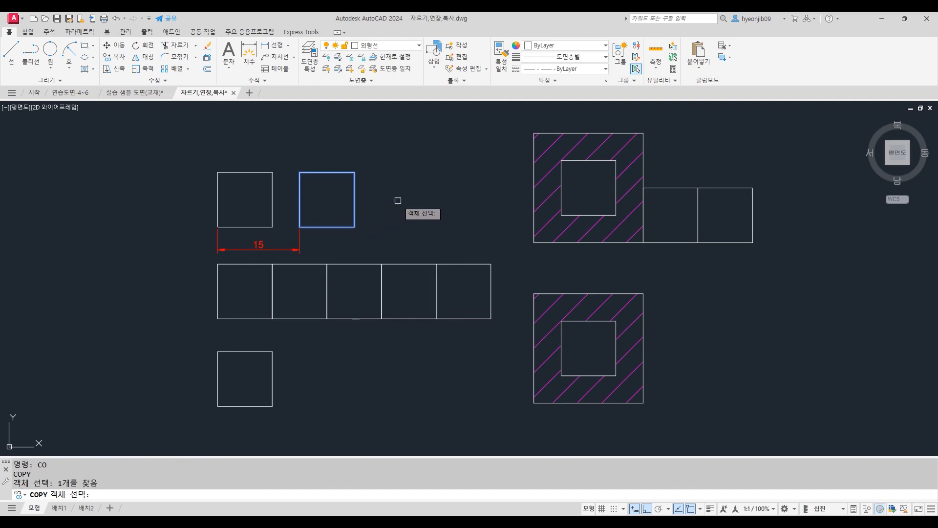
key(Return)
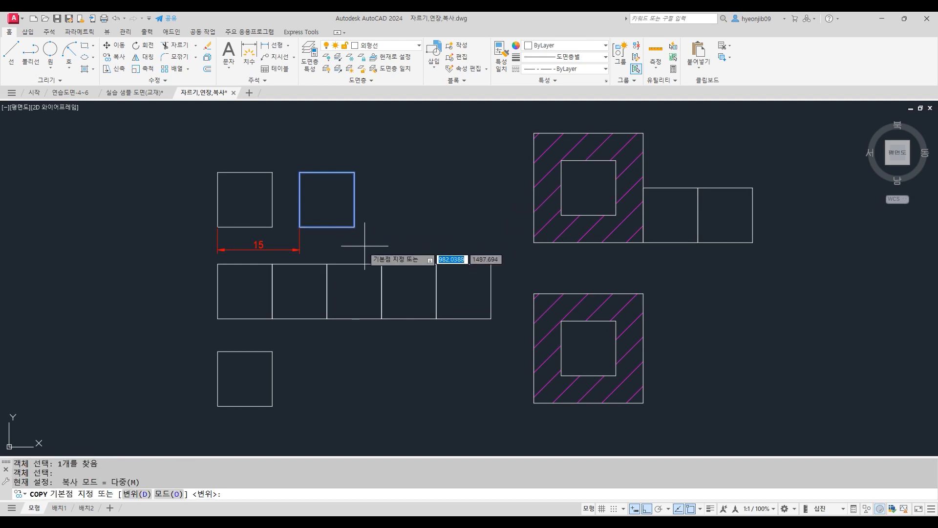
click(300, 227)
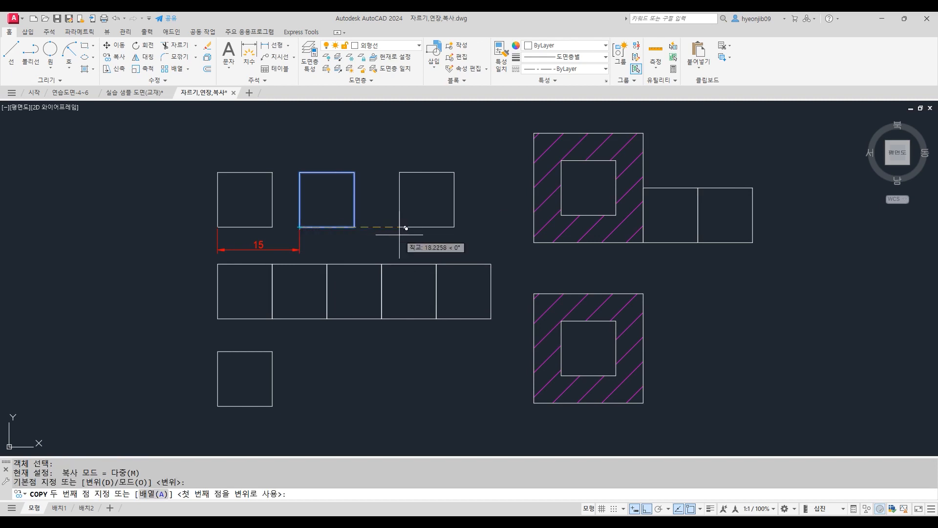
text(15)
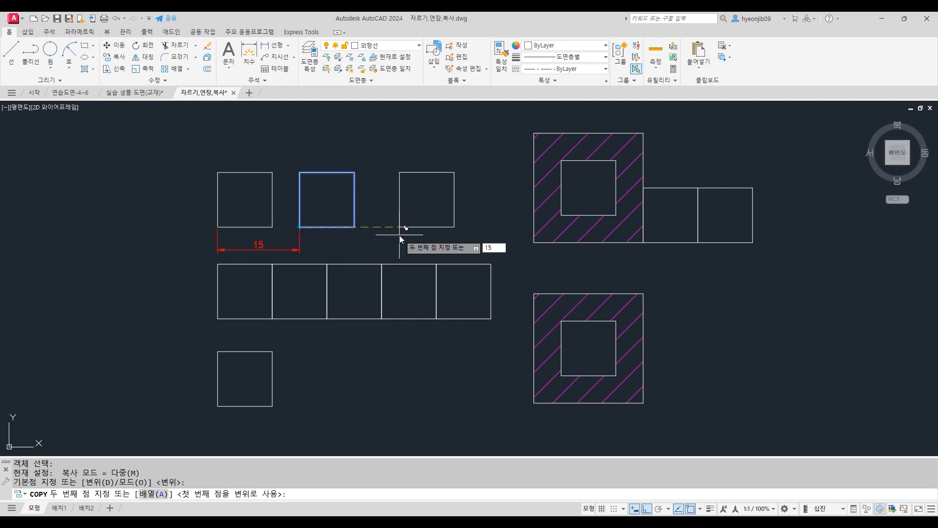
key(Return)
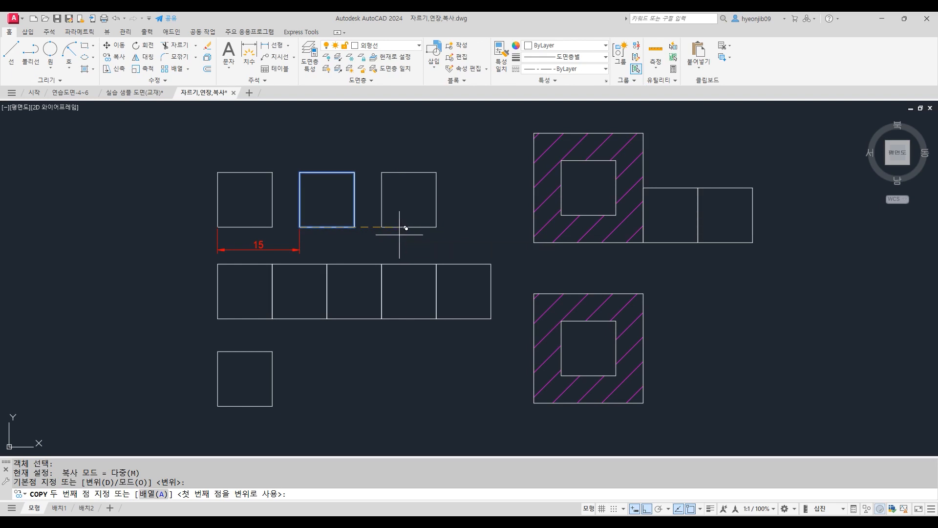
key(Return)
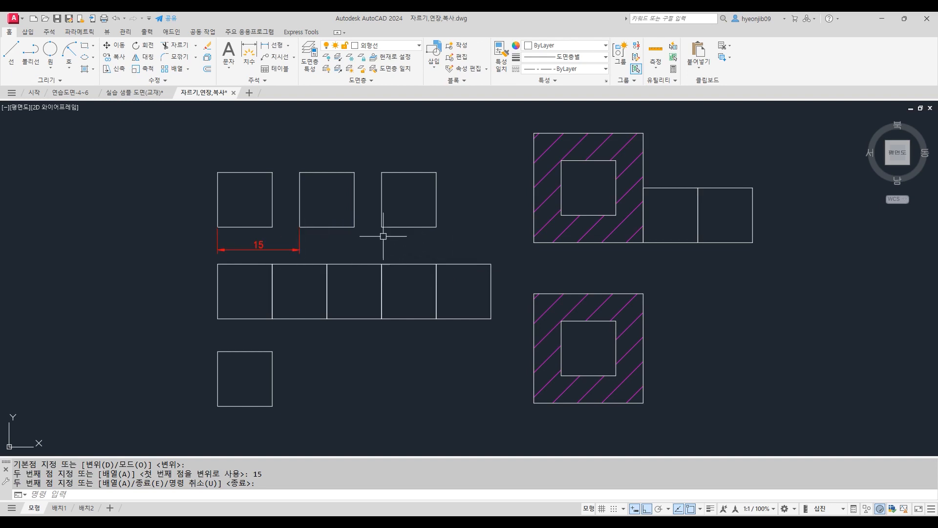
Add a linear dimension above the upper row between the upper-left corners of the second and third squares
click(274, 45)
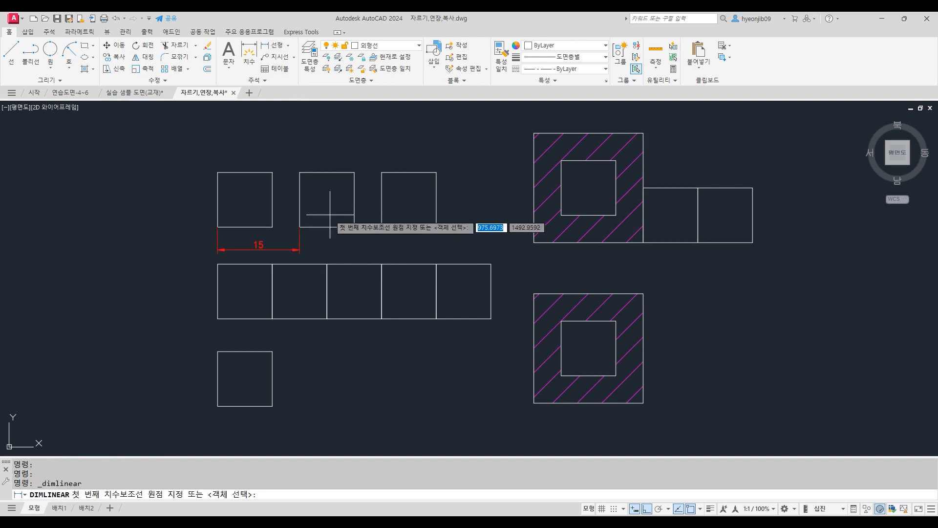
click(300, 173)
click(382, 172)
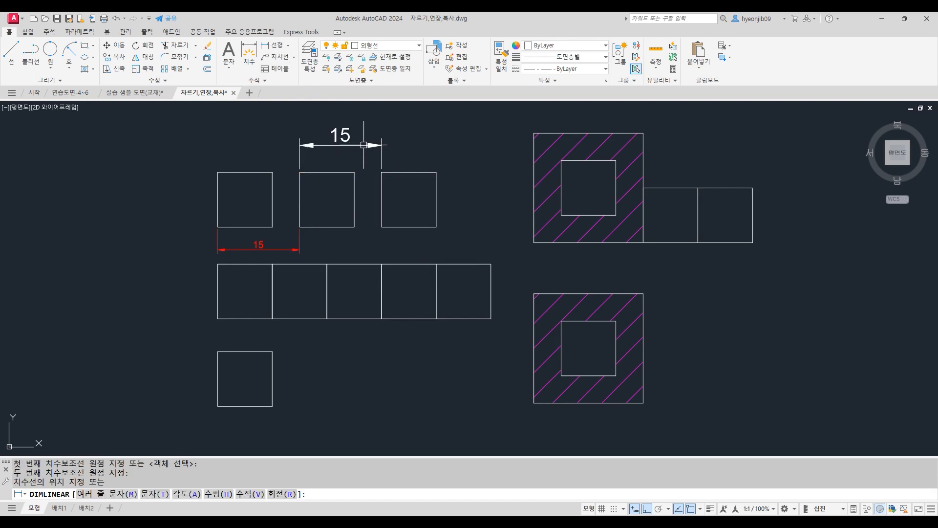
click(364, 145)
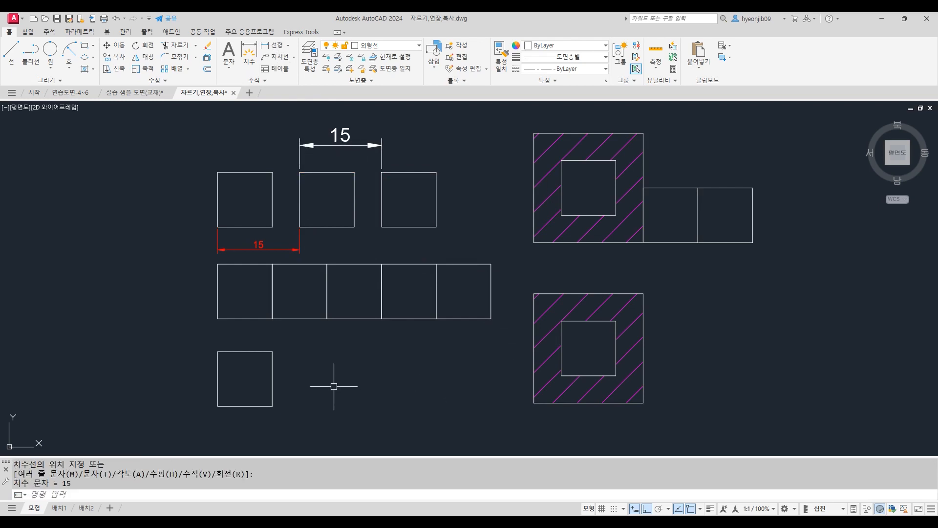
key(Escape)
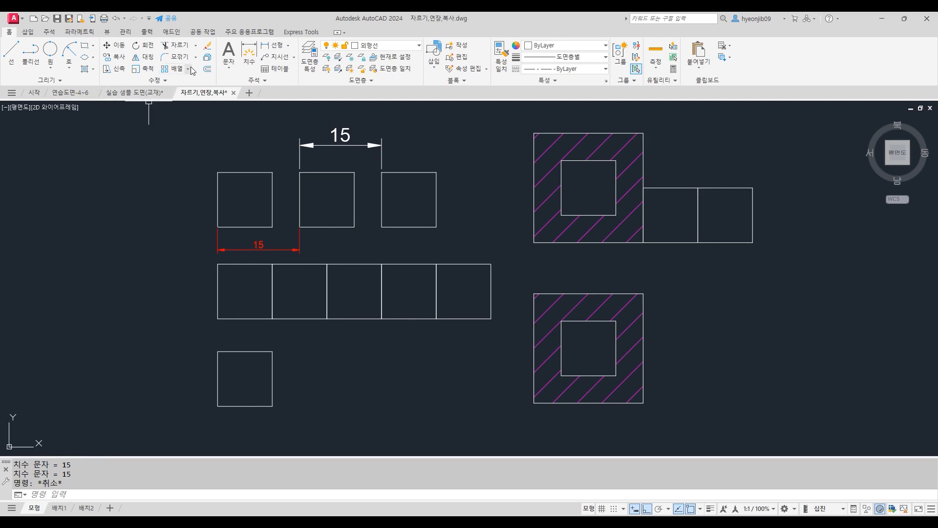
Copy the lowest single square from its upper-right corner to the lower-left corner of the lower hatched square
click(116, 60)
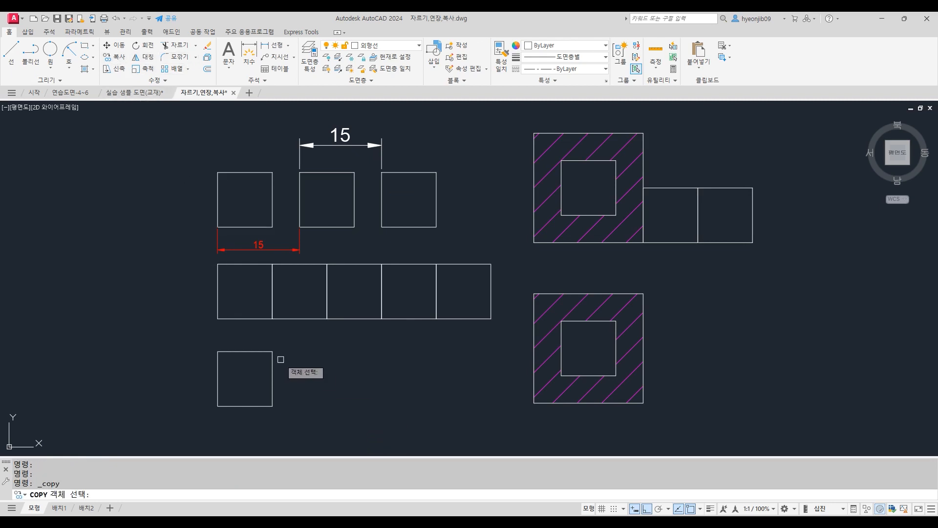
click(260, 352)
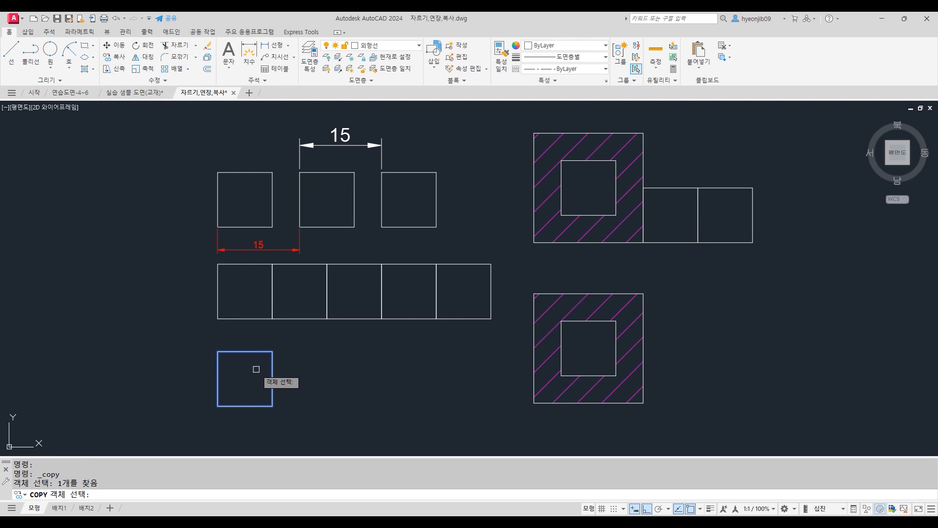
key(Return)
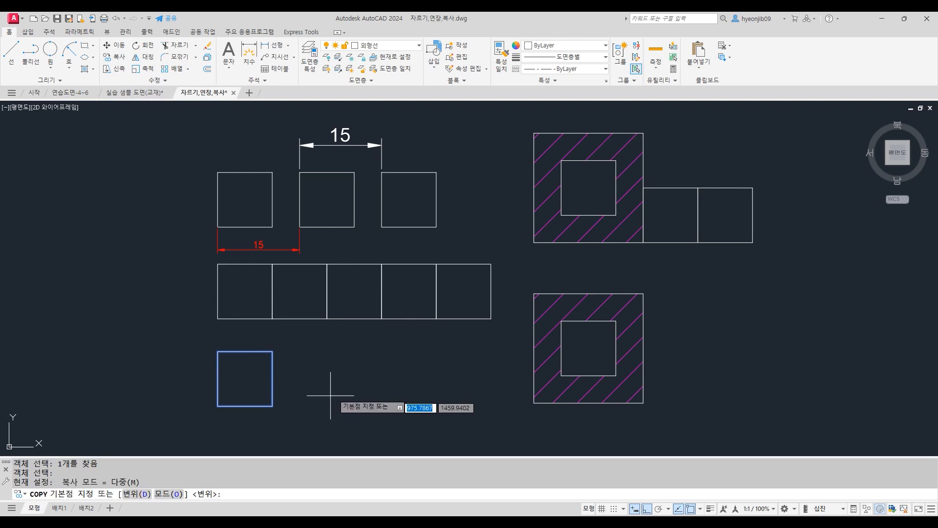
click(272, 351)
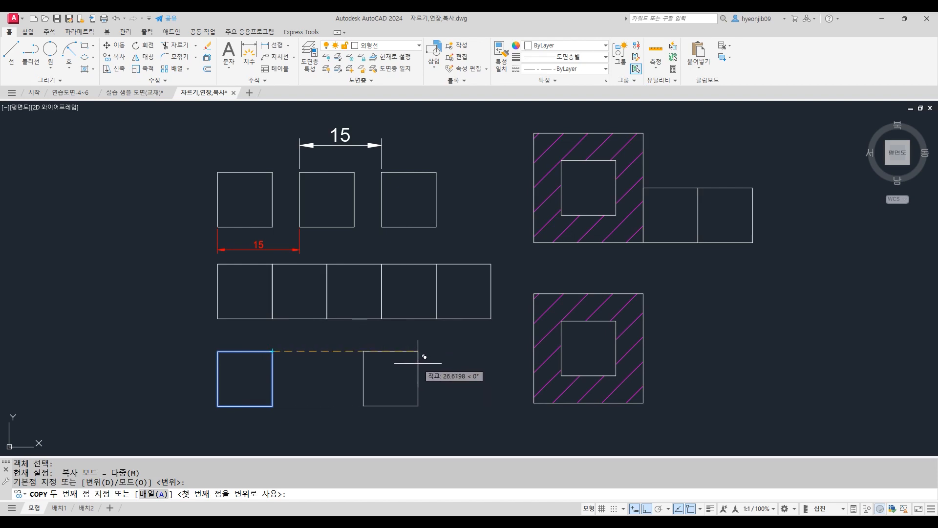
click(534, 403)
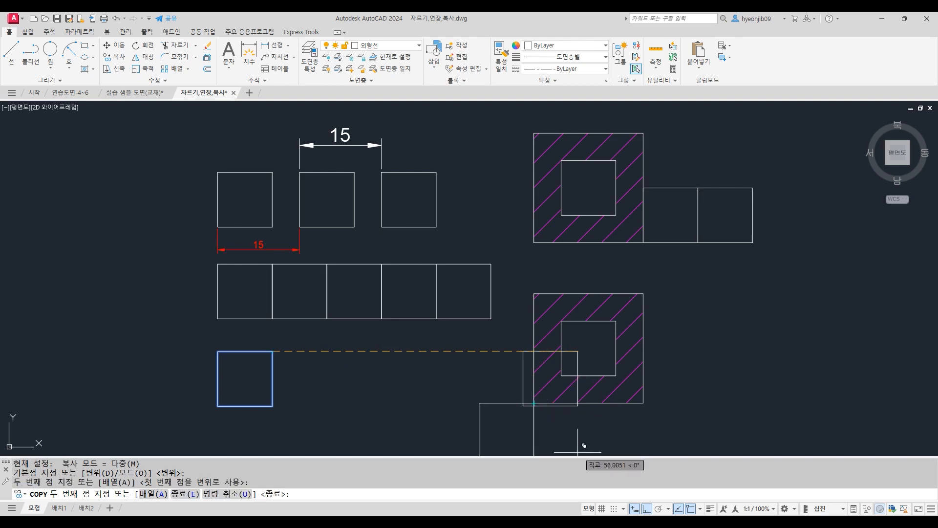
key(Return)
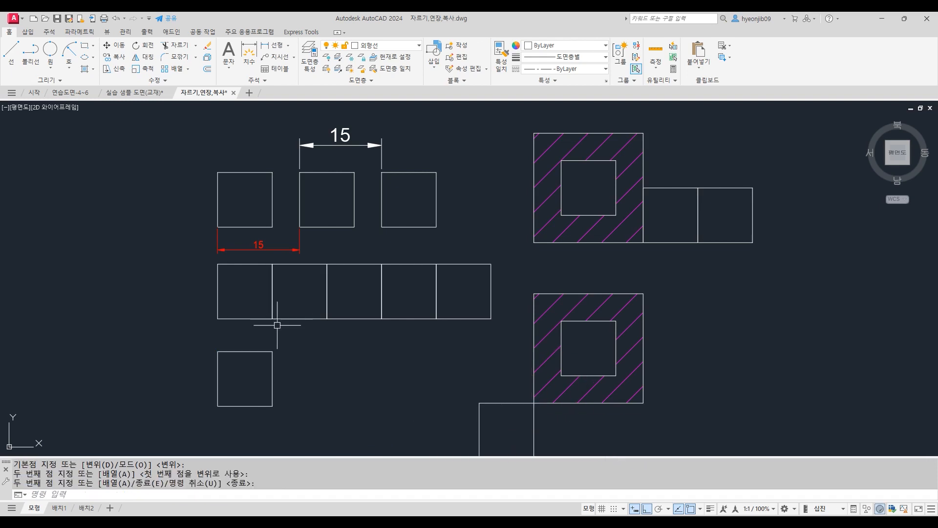
Copy the lowest single square three times in a row to its right, edge to edge, using its lower-left corner as base point
text(CO)
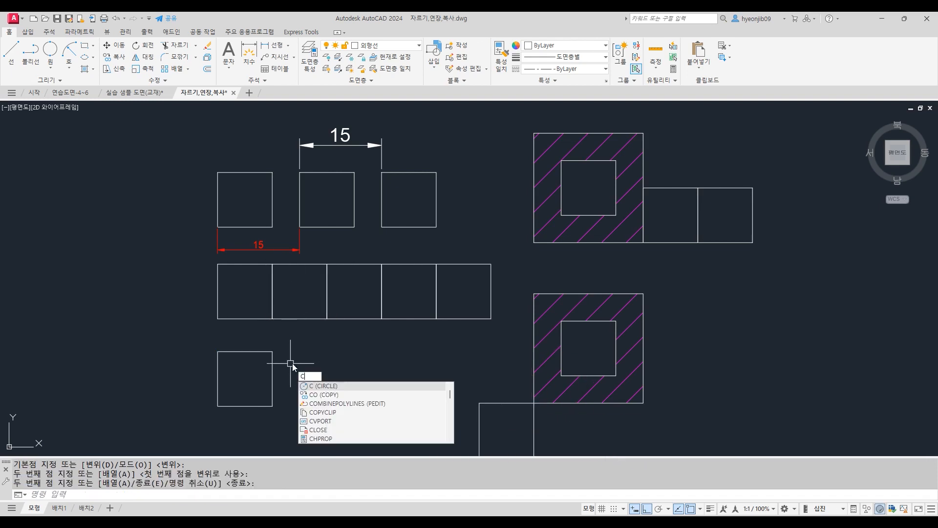
key(Return)
click(267, 351)
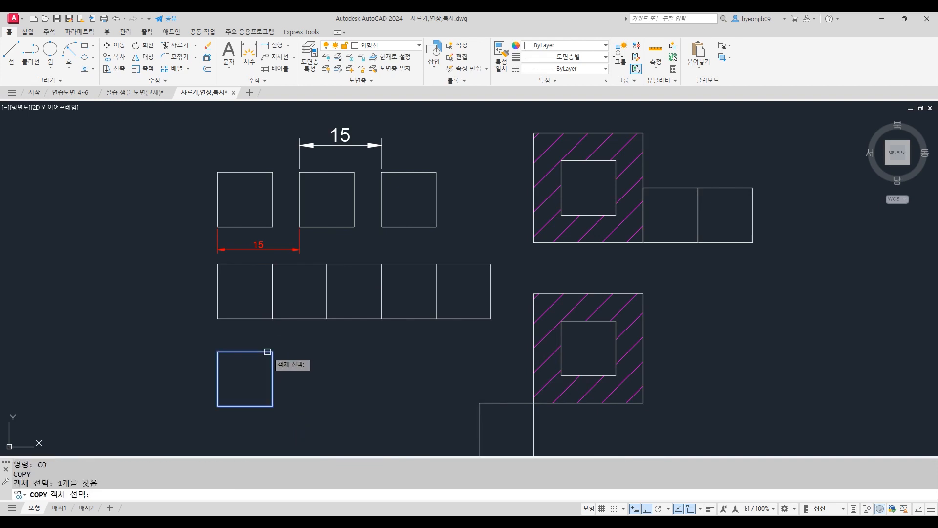
key(Return)
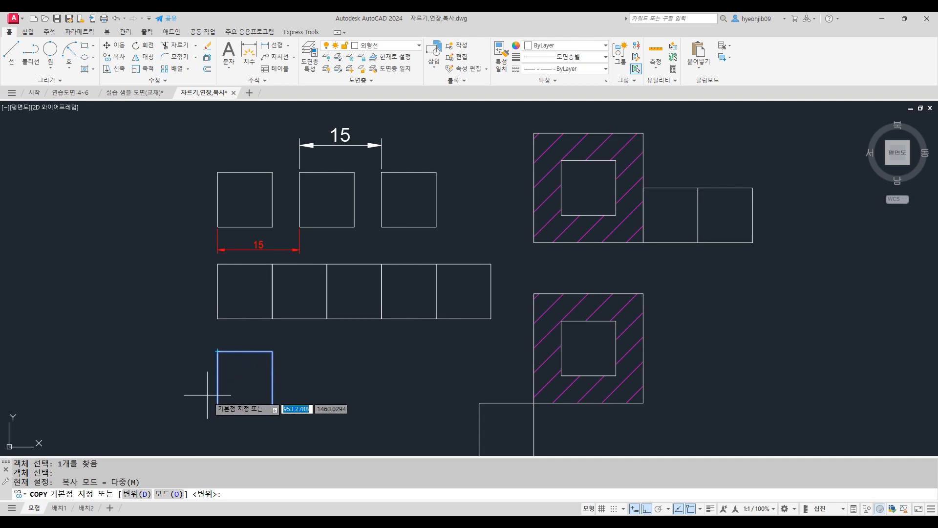
click(218, 406)
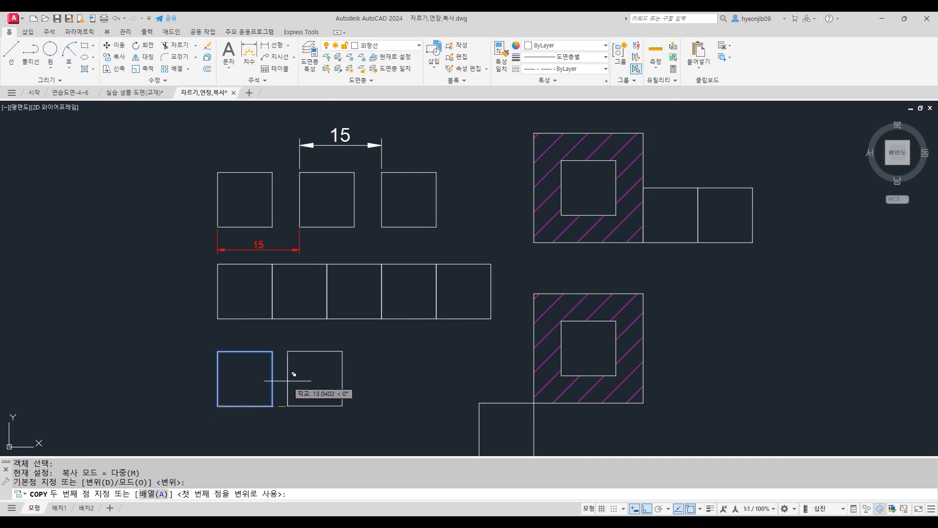
click(272, 405)
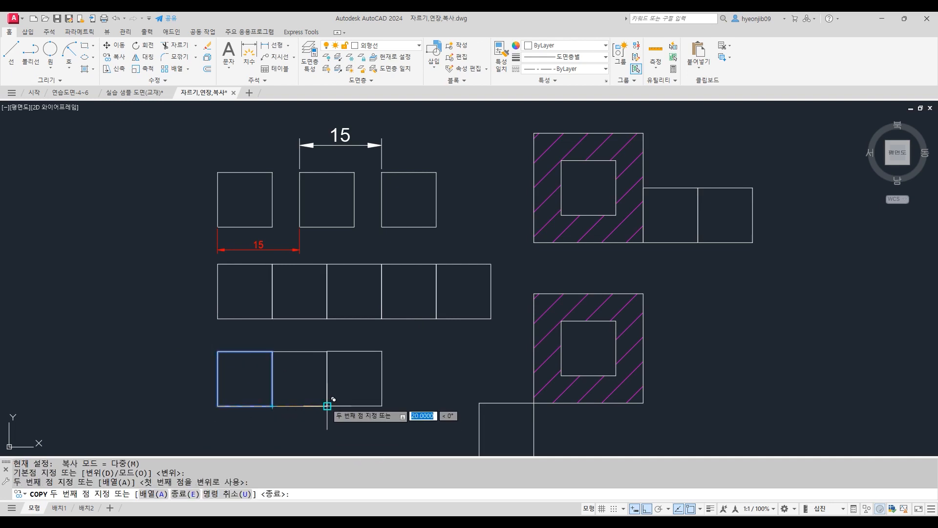
click(327, 406)
click(382, 406)
key(Return)
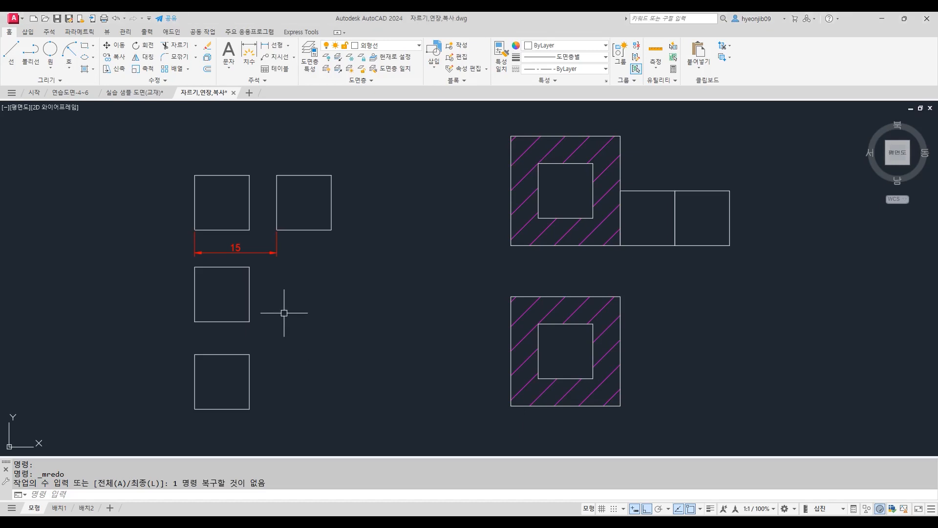
Copy the middle-row square three times to its right with Copy Selection, edge to edge from its lower-left corner
click(250, 281)
right_click(299, 275)
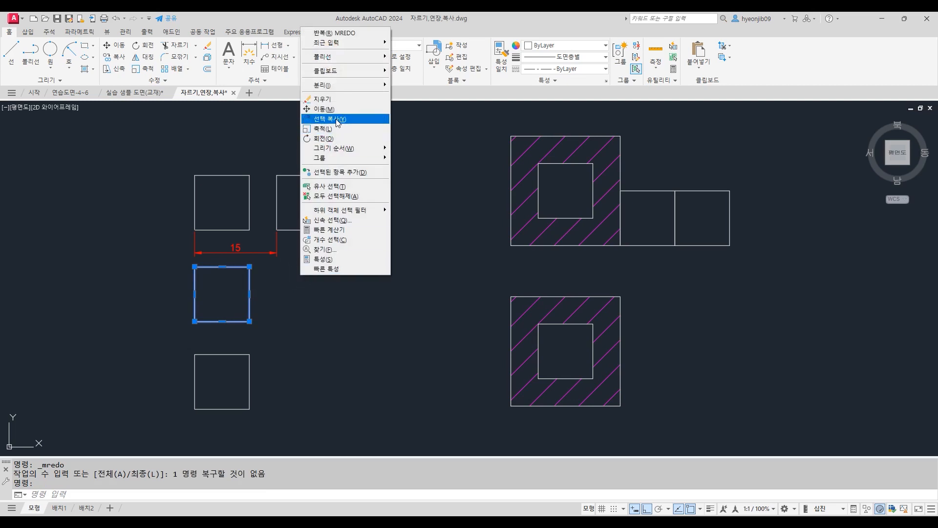
click(336, 120)
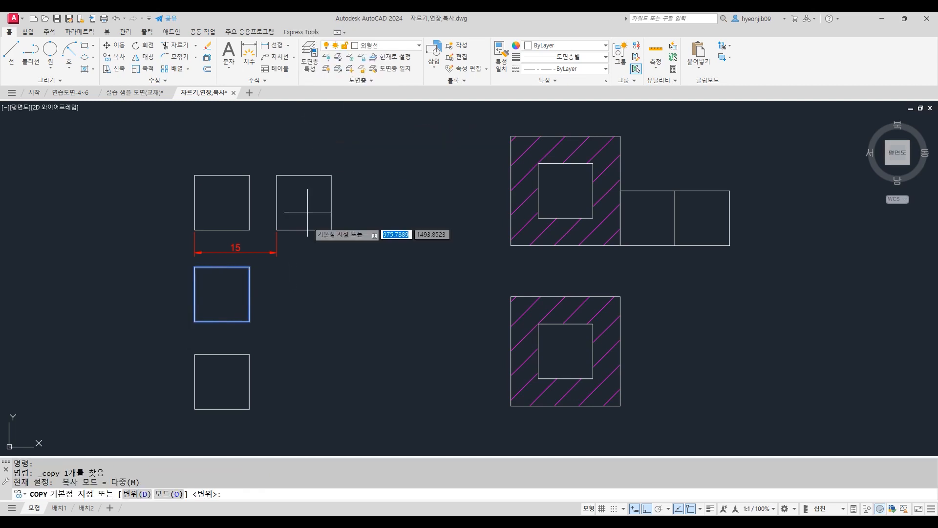
click(194, 321)
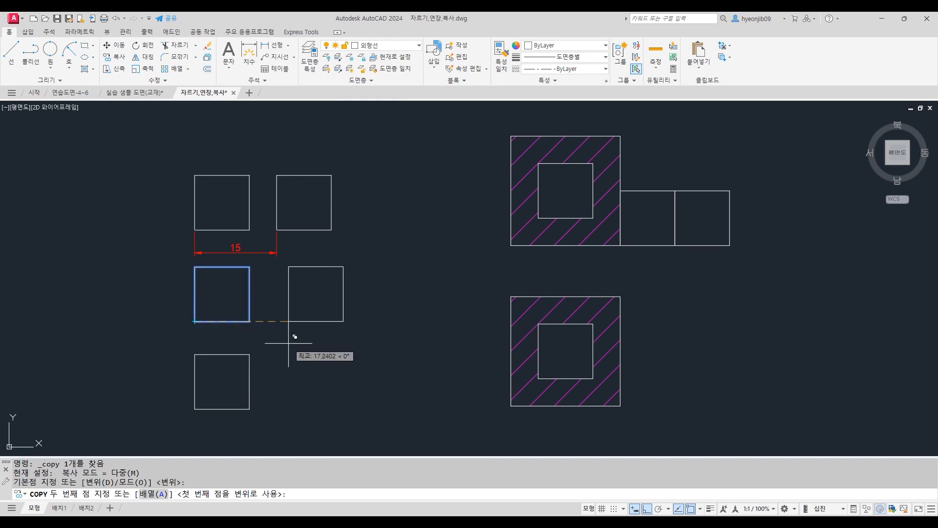
click(250, 321)
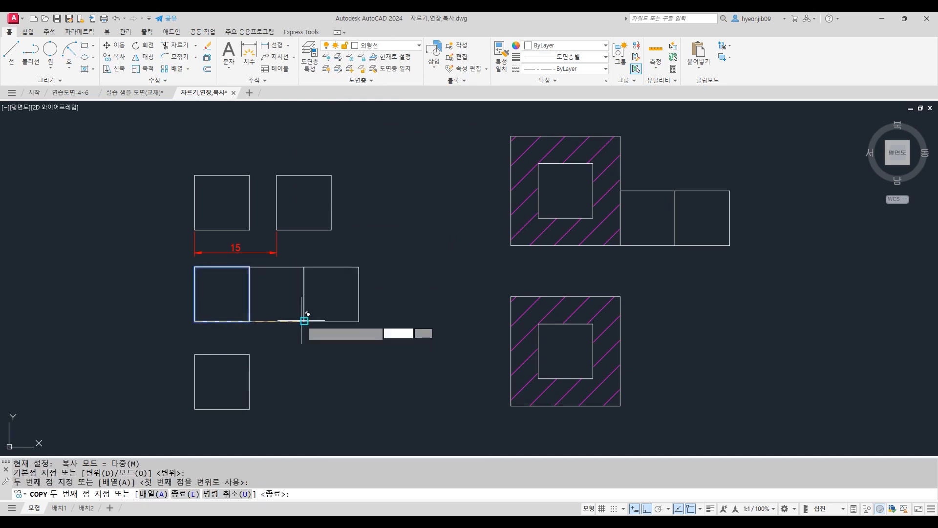
click(359, 321)
key(Return)
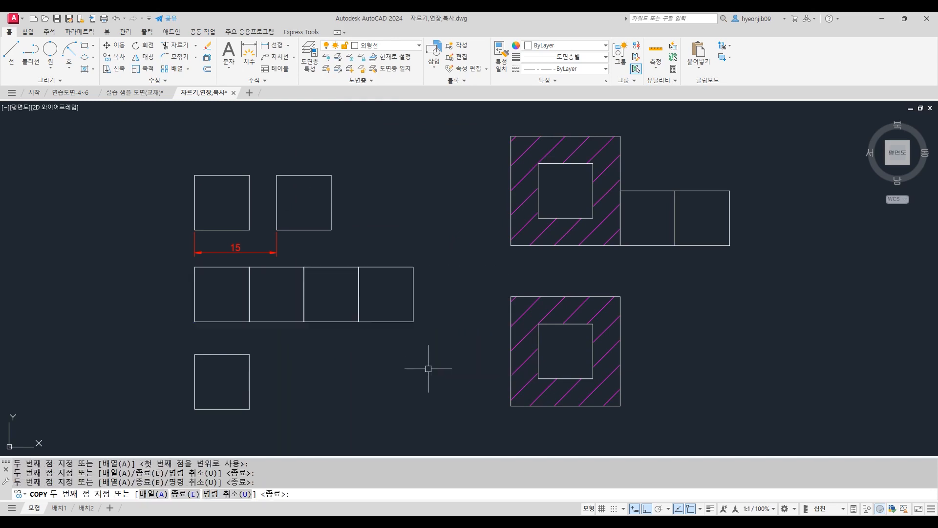
text(CO)
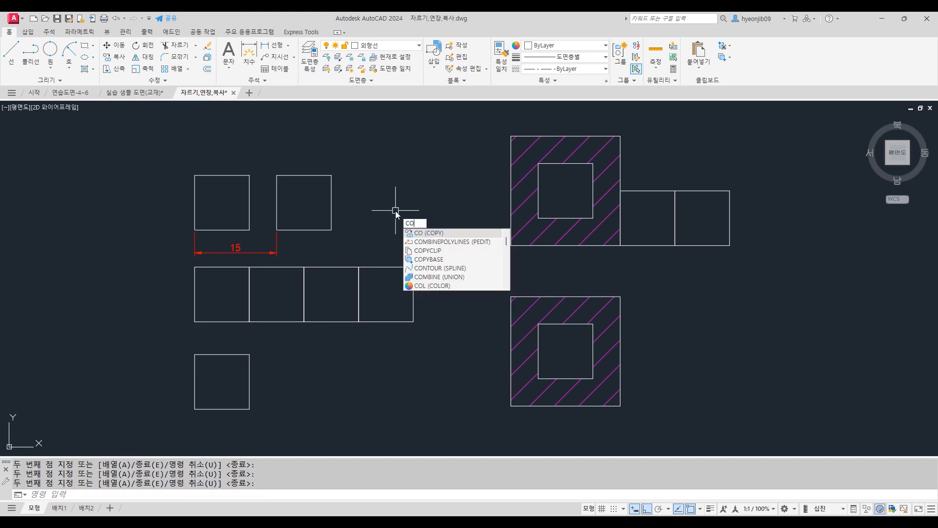
key(Escape)
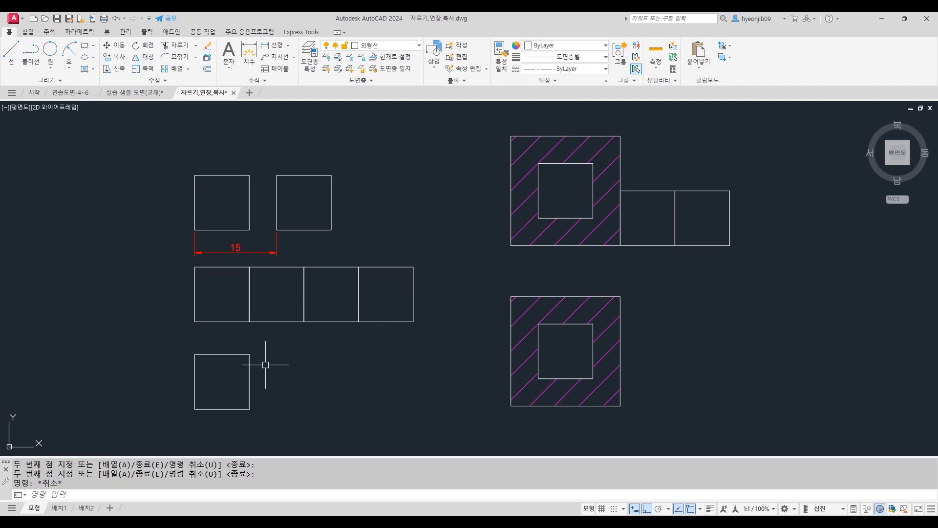
Copy the last two squares of the middle row to the clipboard with their shared lower-left corner as base point
click(387, 300)
click(342, 332)
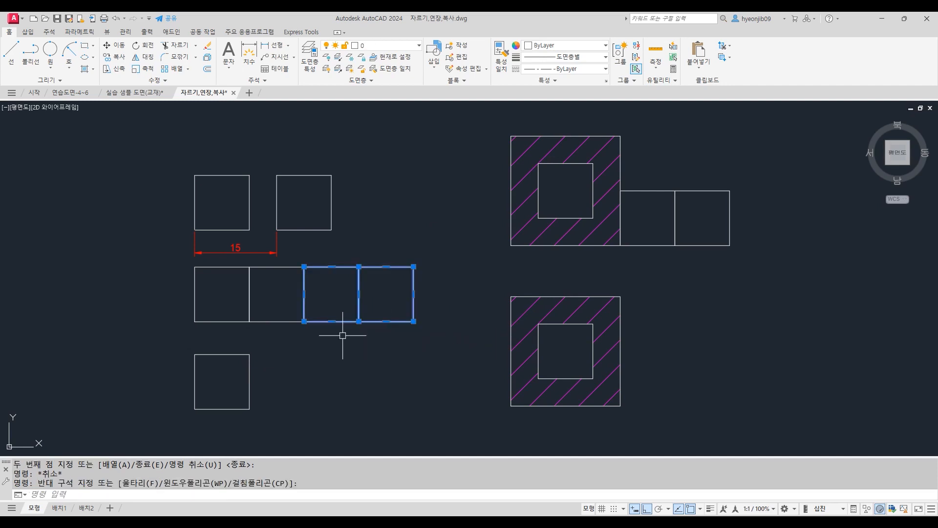
right_click(374, 295)
mouse_move(408, 331)
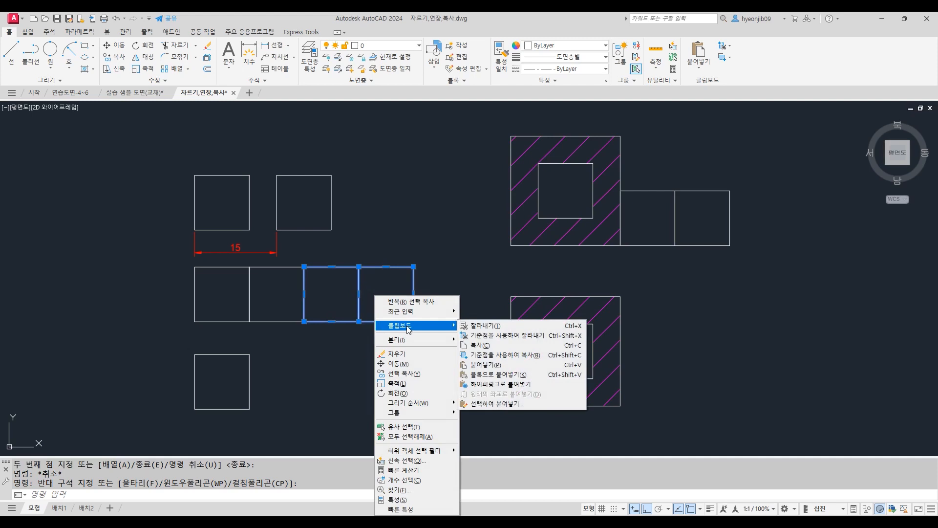
click(511, 355)
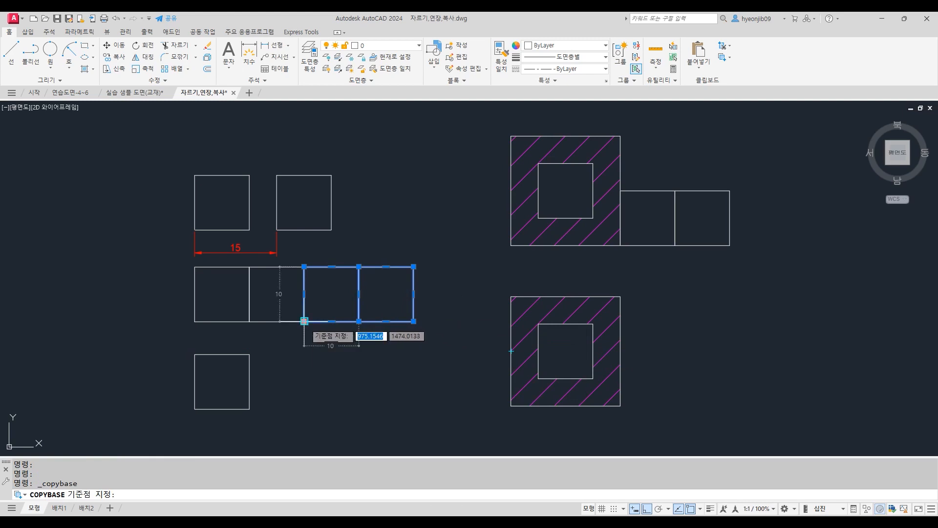
click(304, 321)
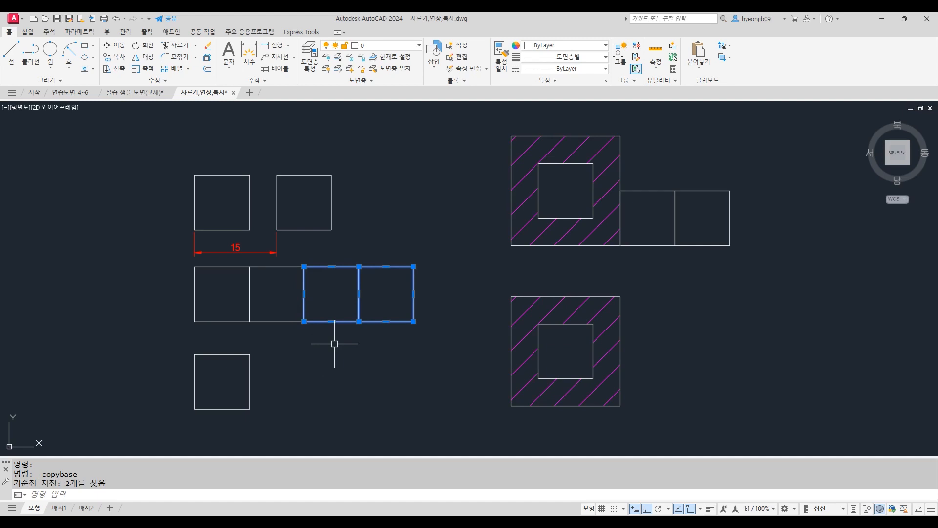
Paste the copied pair of squares twice, end to end, starting at the lower-right corner of the lowest single square
key(ctrl+v)
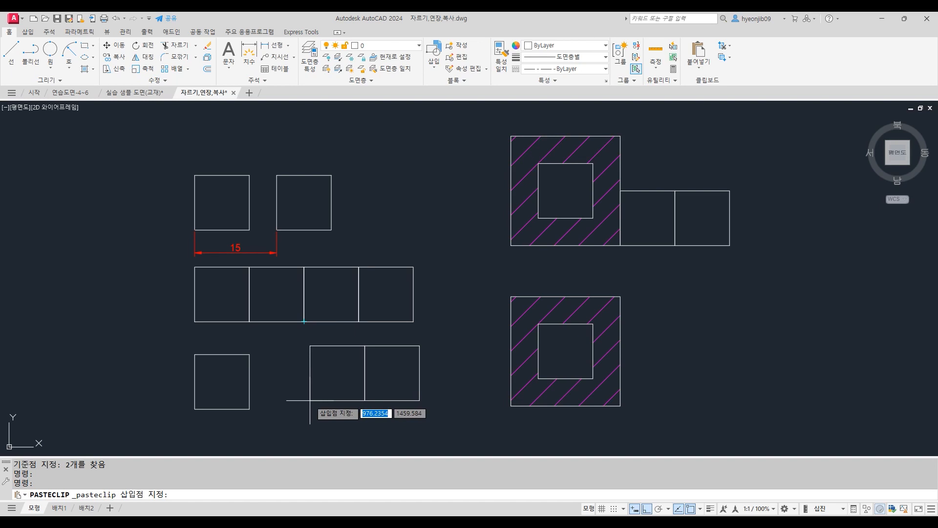
click(249, 409)
key(Return)
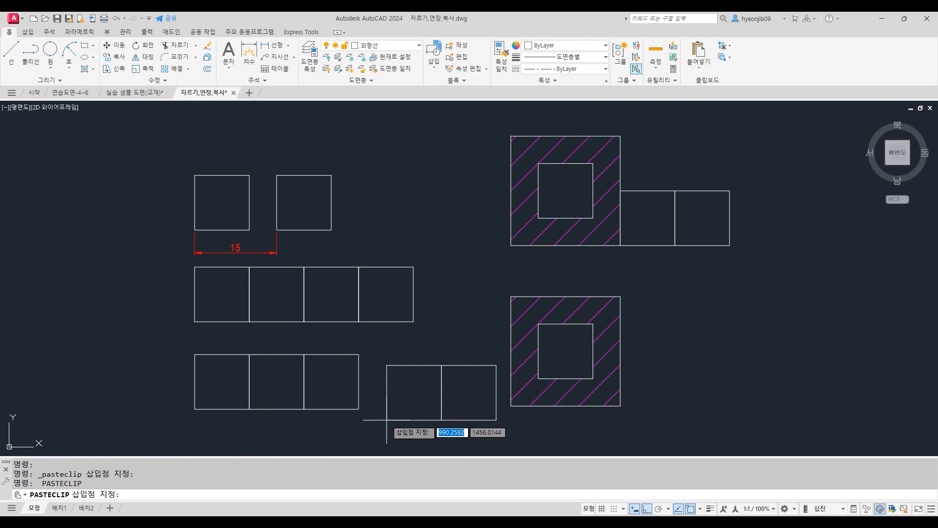
click(359, 408)
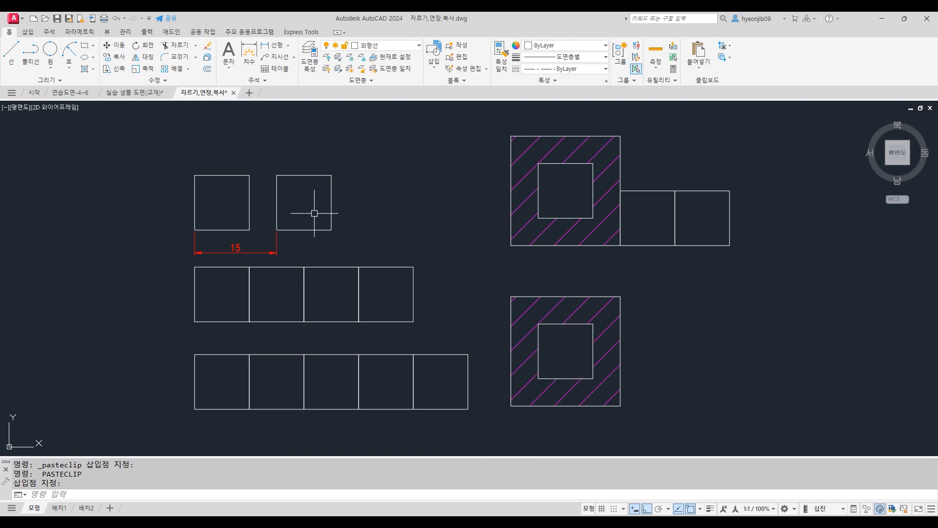
Copy the two upper-row squares to the clipboard without a base point and paste them above that row
click(379, 160)
click(240, 204)
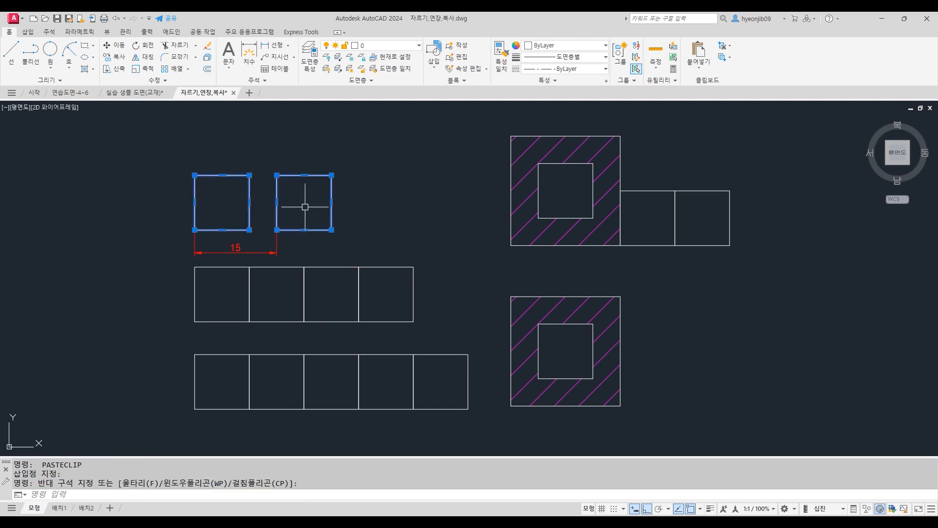
right_click(317, 192)
mouse_move(352, 225)
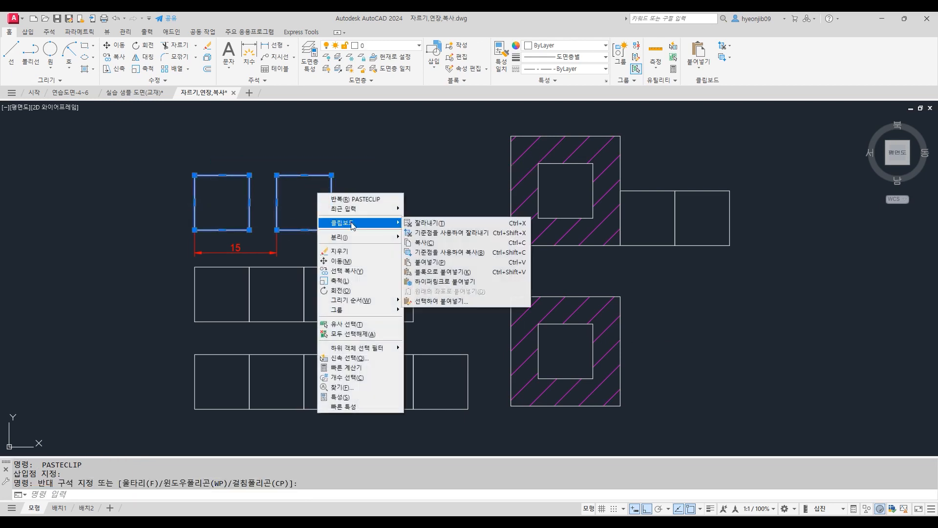
click(432, 246)
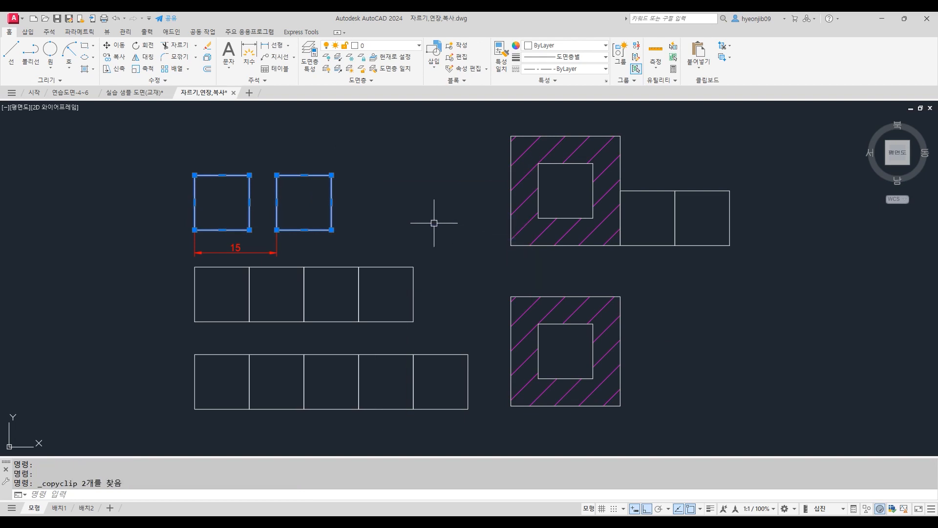
scroll(393, 271, down, 2)
key(ctrl+v)
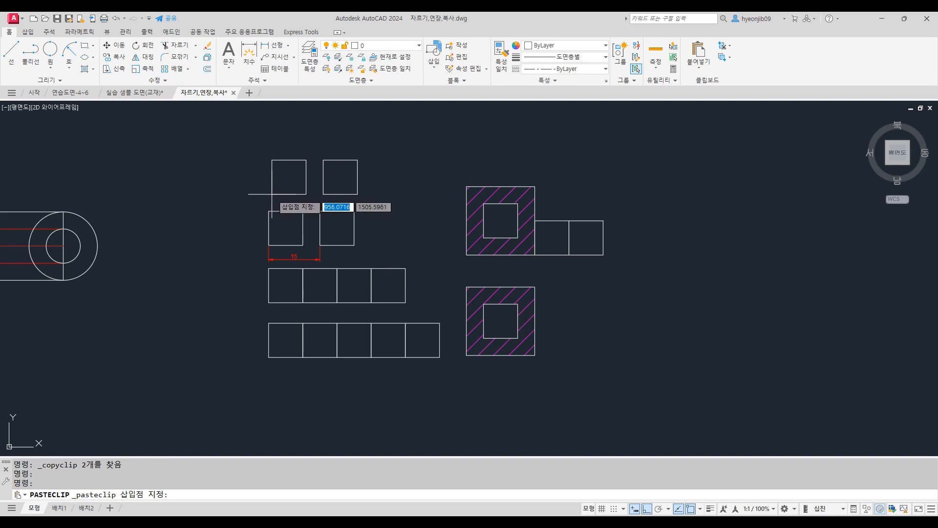
click(258, 182)
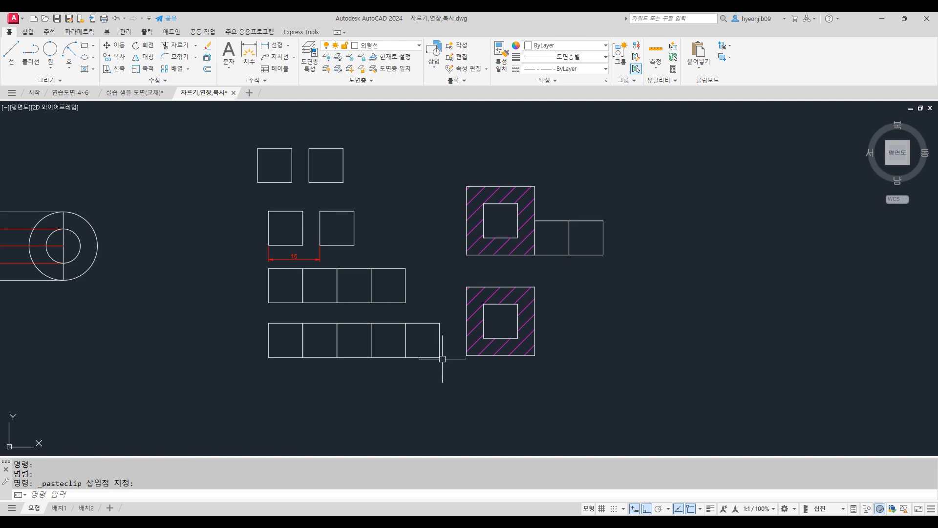
Copy the two adjoining squares beside the upper hatched square and paste them in the empty area to the lower right
click(648, 224)
click(555, 265)
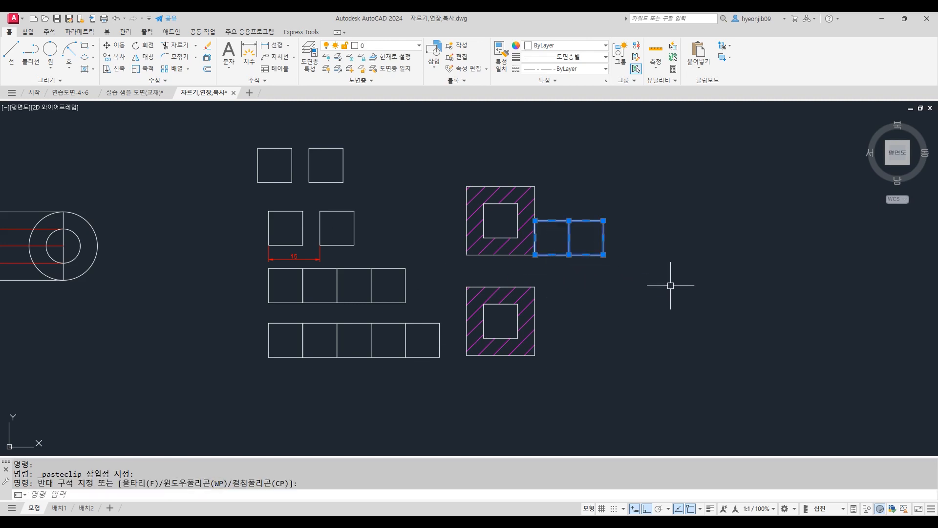
key(ctrl+c)
key(ctrl+v)
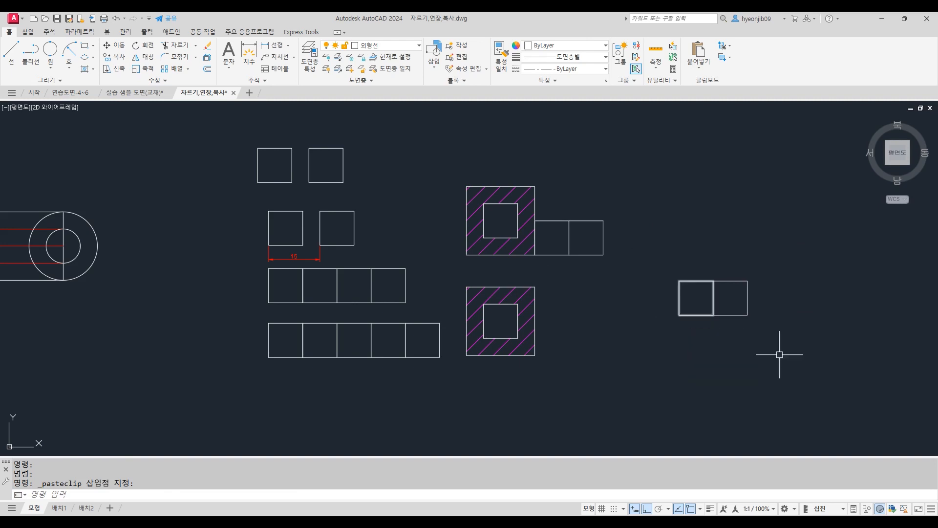
Switch to Part 02.pdf, highlight the phrase "삽입점과의 위치관계는 유지되지 않" in the note on page 62, and return to AutoCAD
key(alt+Tab)
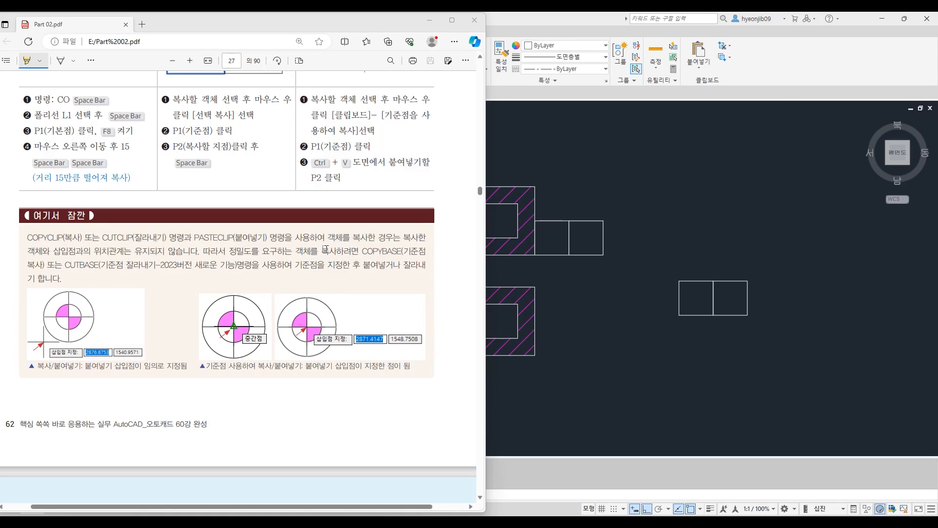
drag(63, 252, 175, 253)
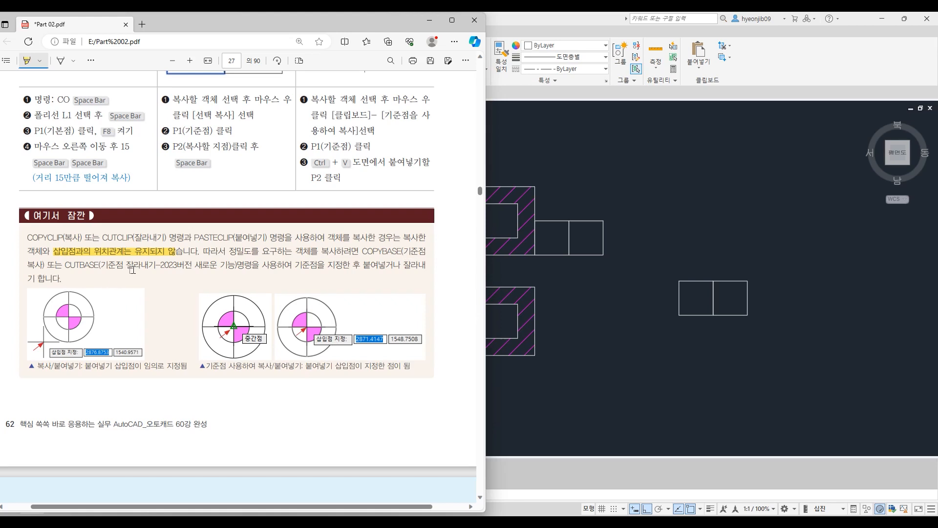
click(728, 168)
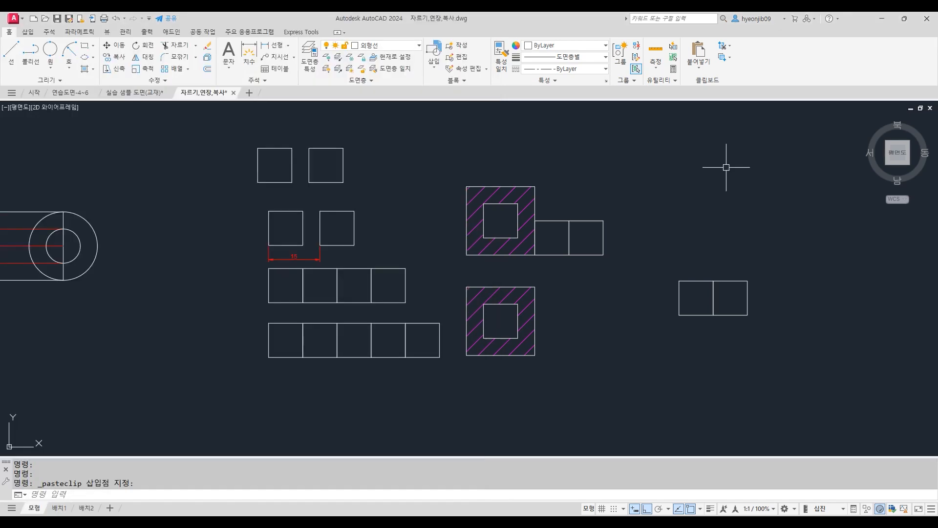
click(729, 57)
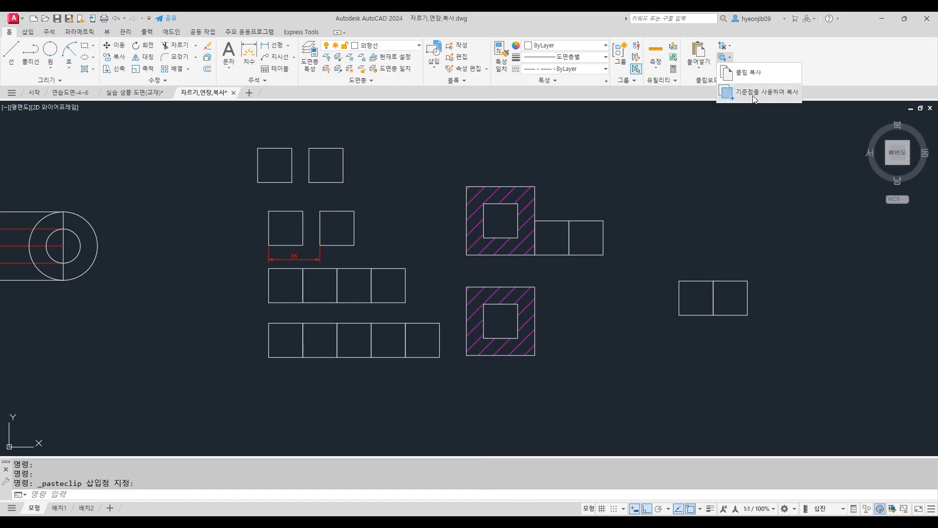
click(727, 45)
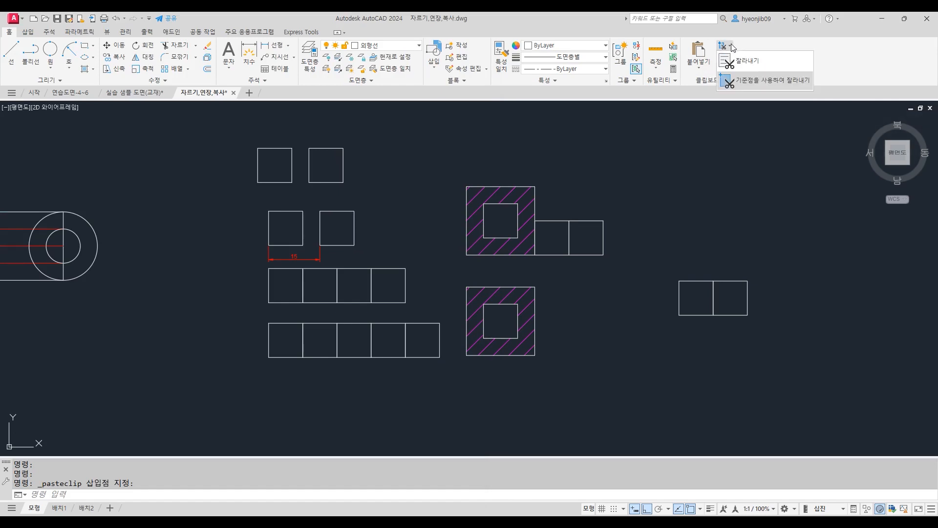
click(736, 167)
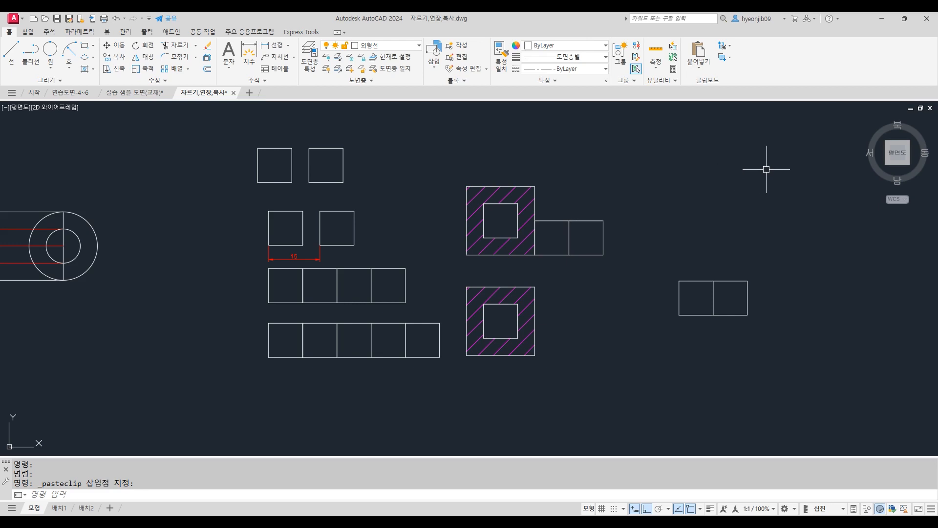
scroll(733, 227, down, 2)
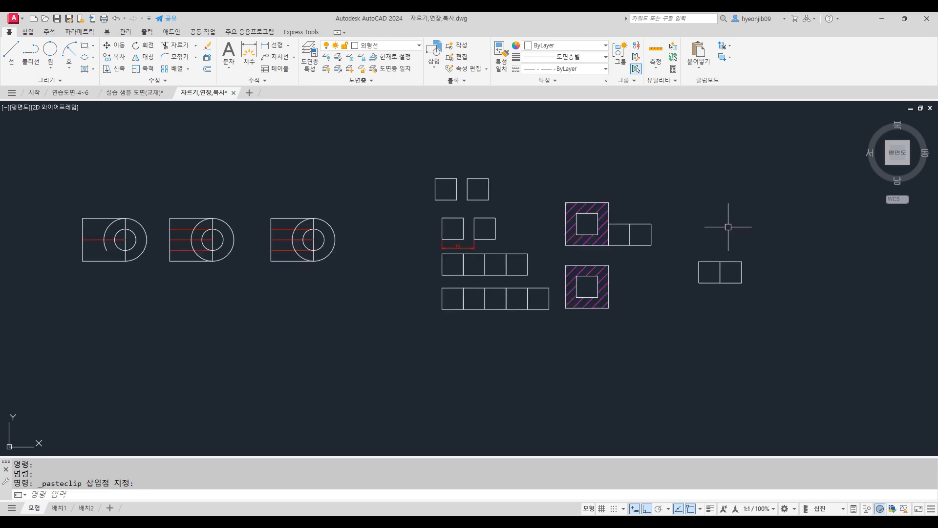